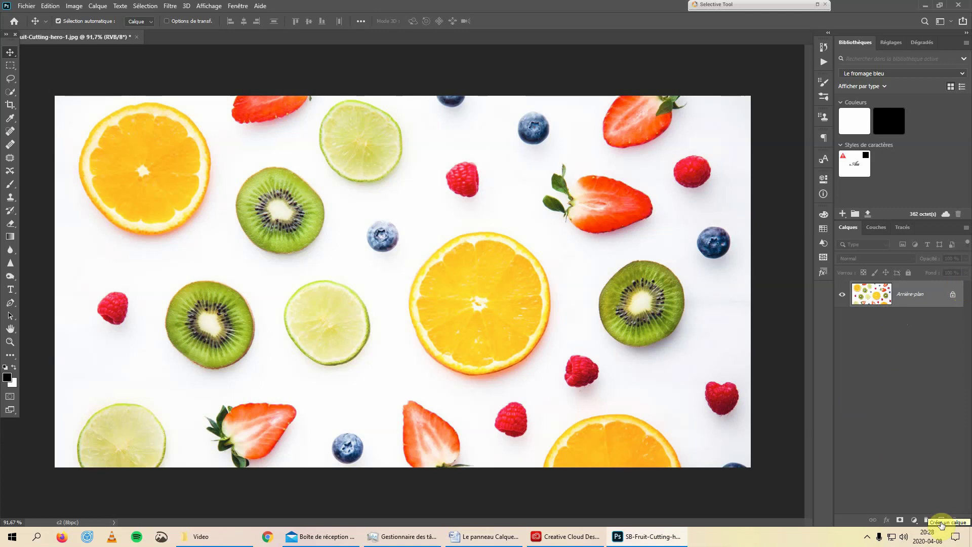
Step: Create a new empty layer above the background photo
click(941, 520)
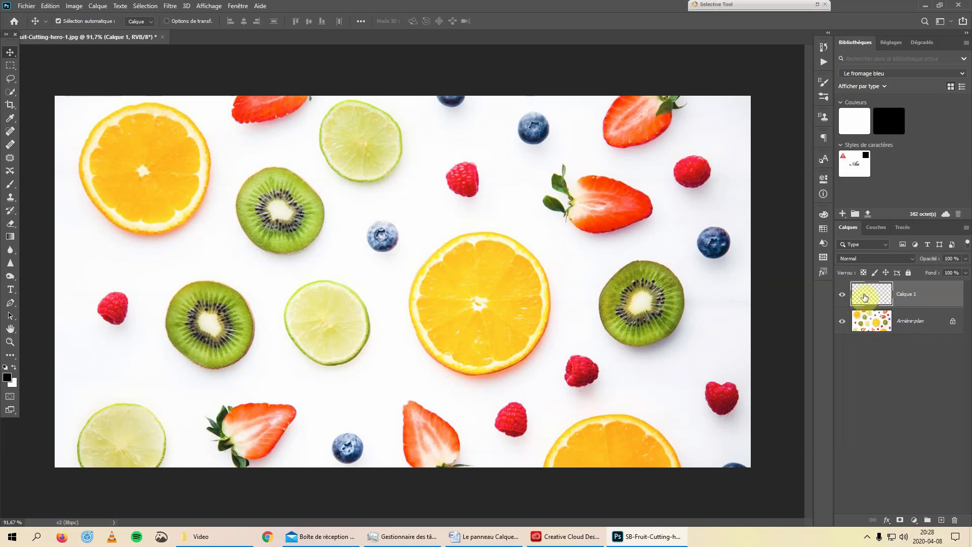
Step: Select a rectangular area around the central orange slice and fill it with white at 100% opacity in Normal mode
click(11, 68)
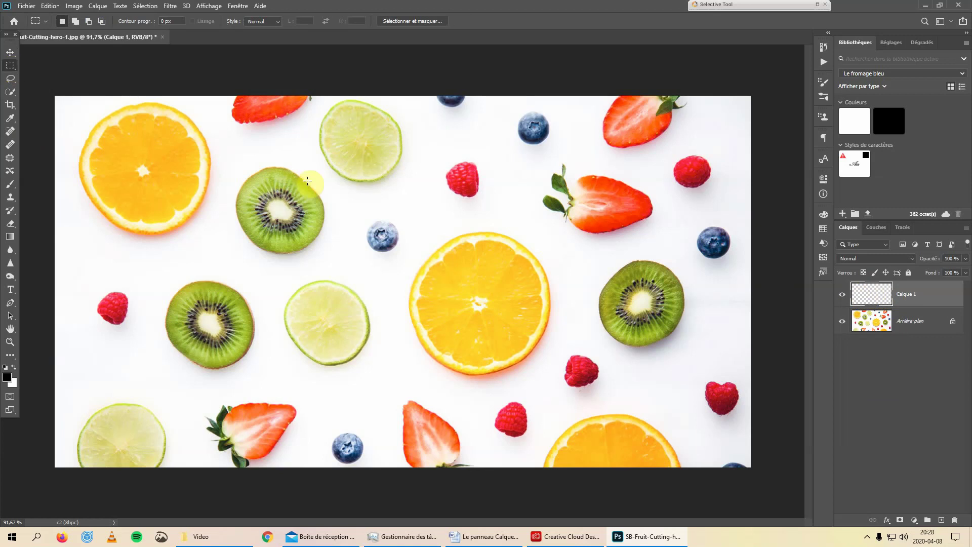
drag(369, 211, 615, 356)
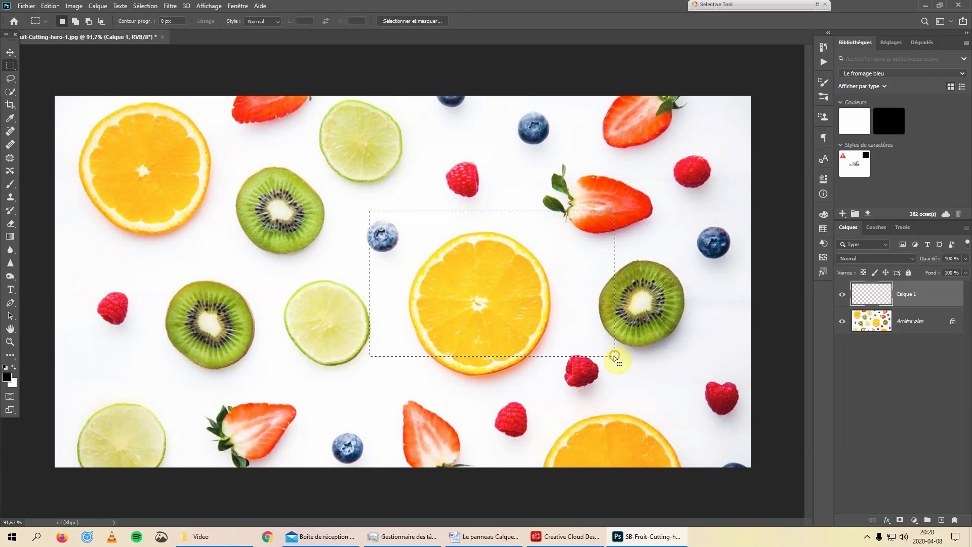
right_click(490, 276)
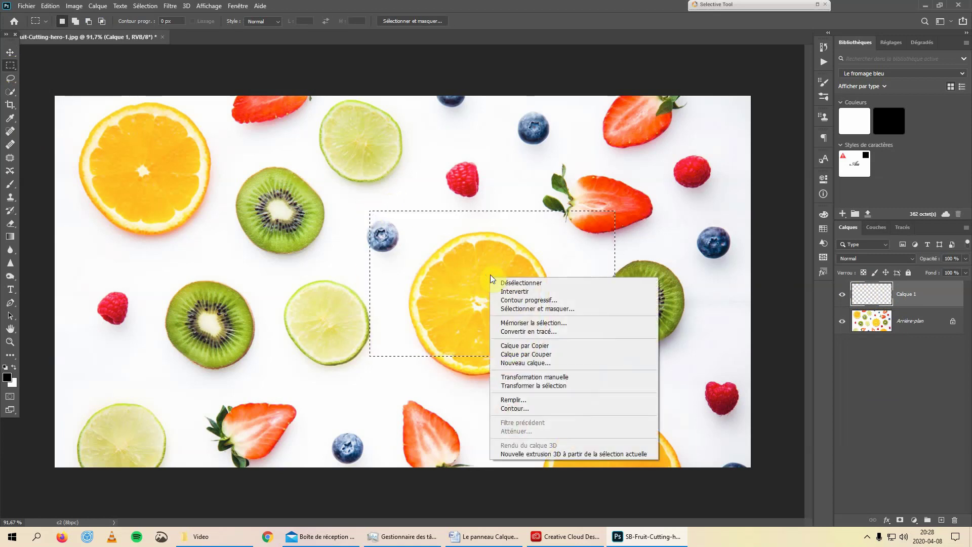
click(516, 400)
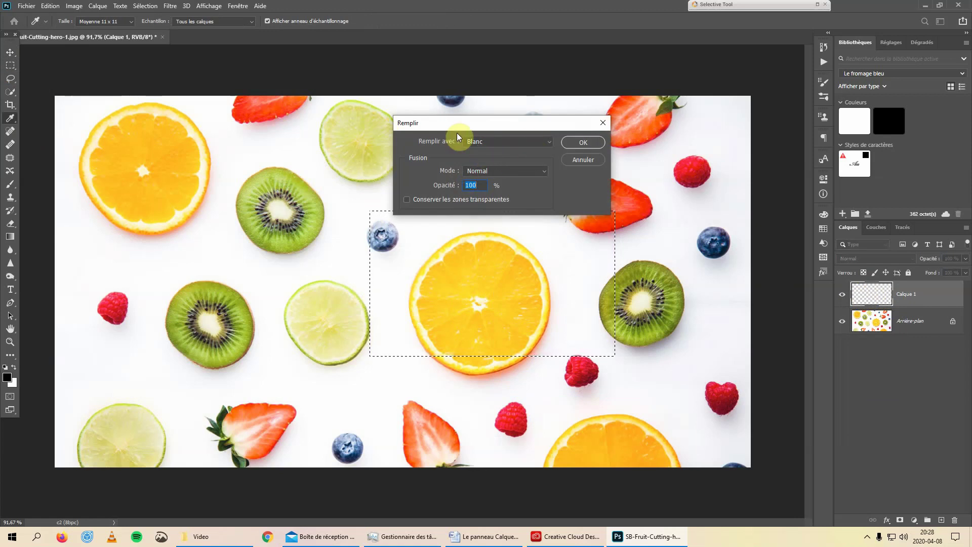
click(583, 143)
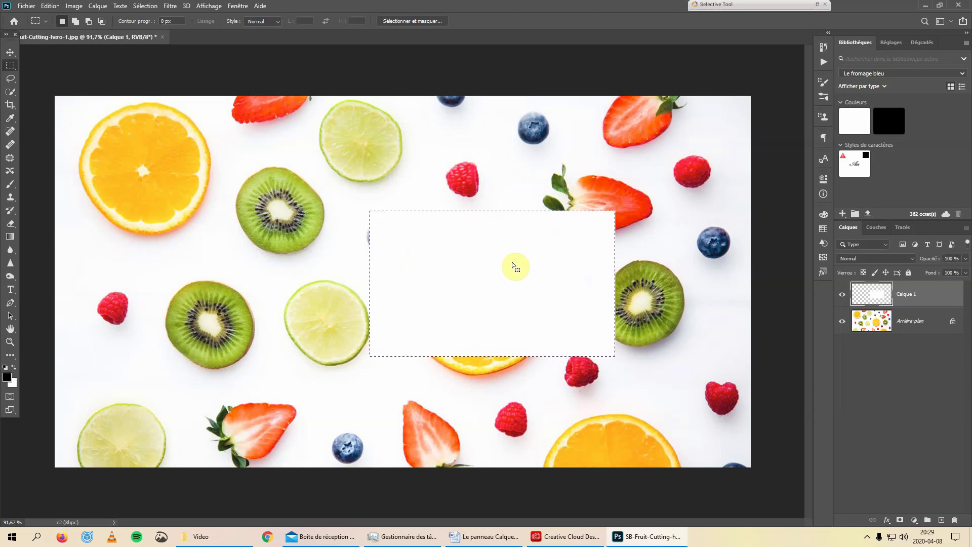
Step: Clear the selection and move the white rectangle so it partly covers the neighbouring kiwi and lime slices
drag(512, 262, 537, 266)
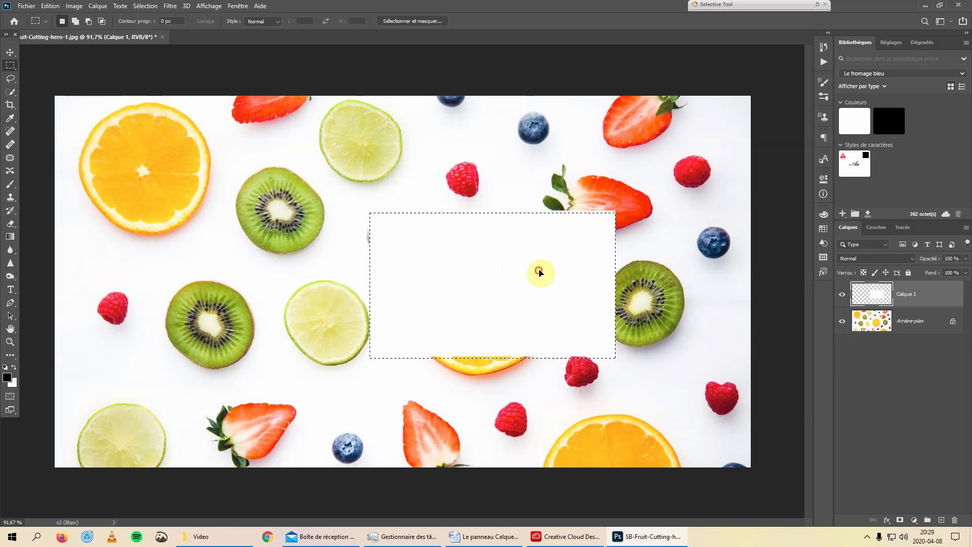
click(537, 270)
click(10, 53)
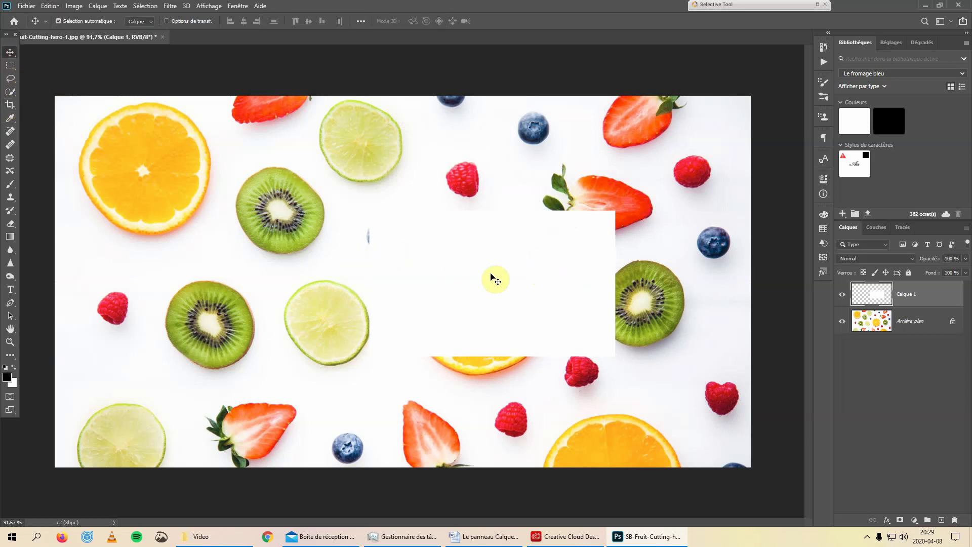
drag(494, 279, 461, 322)
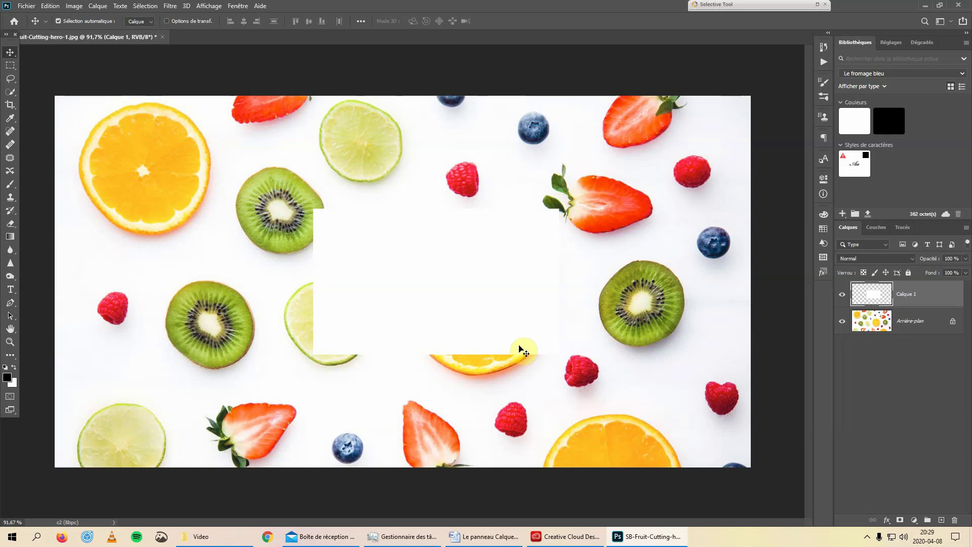
Step: Undo the changes back to before the white rectangle was filled, and clear the rectangular selection
key(ctrl+z)
key(ctrl+z)
key(ctrl+z)
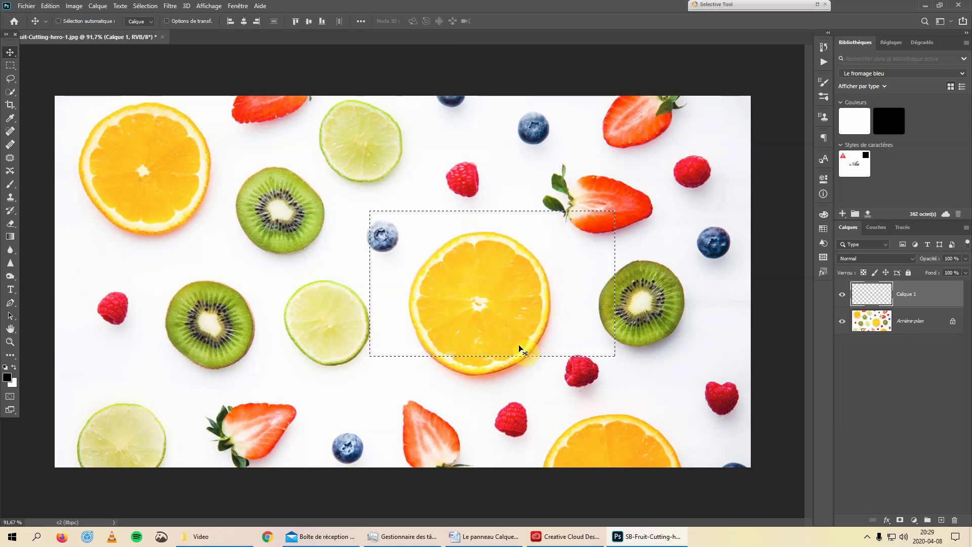
key(ctrl+d)
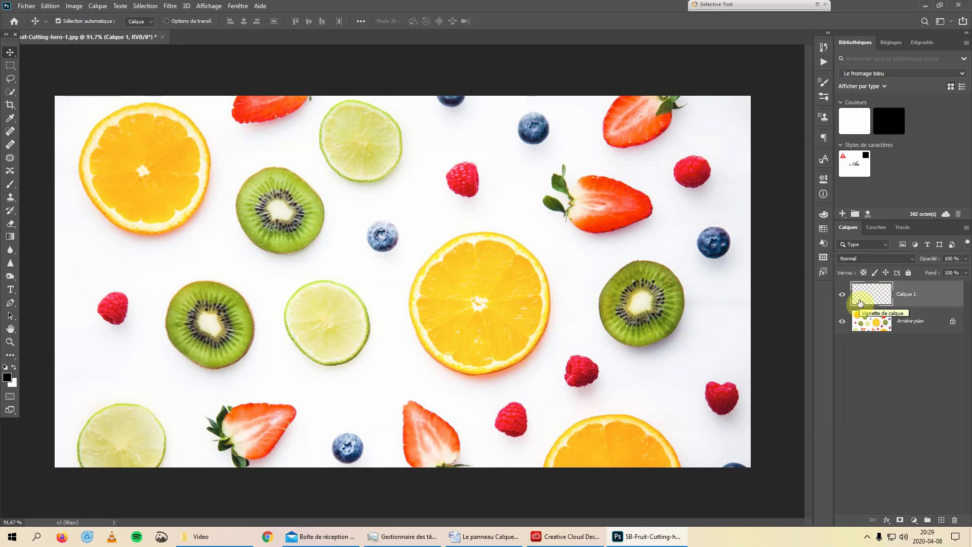
Step: Fill the entire empty layer Calque 1 with white at 100% opacity in Normal mode
click(51, 6)
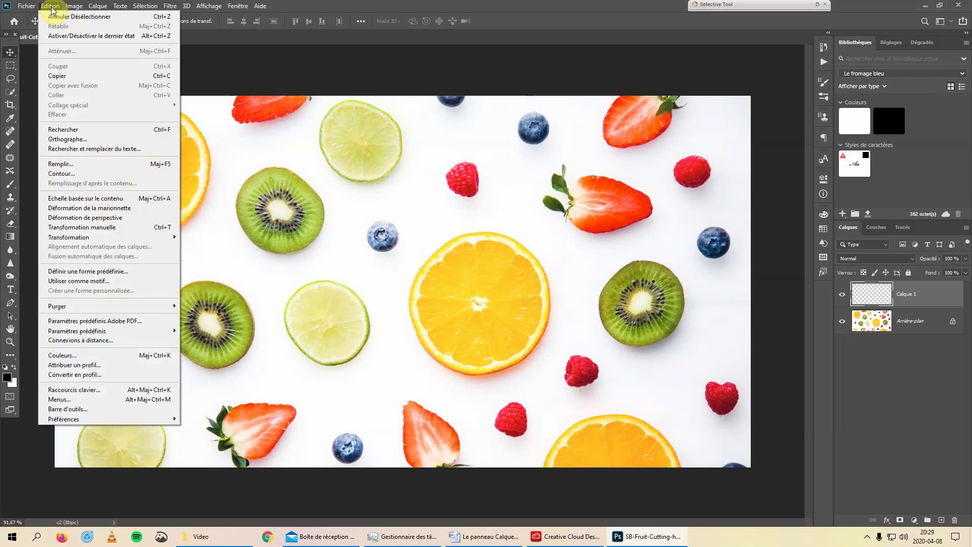
click(126, 165)
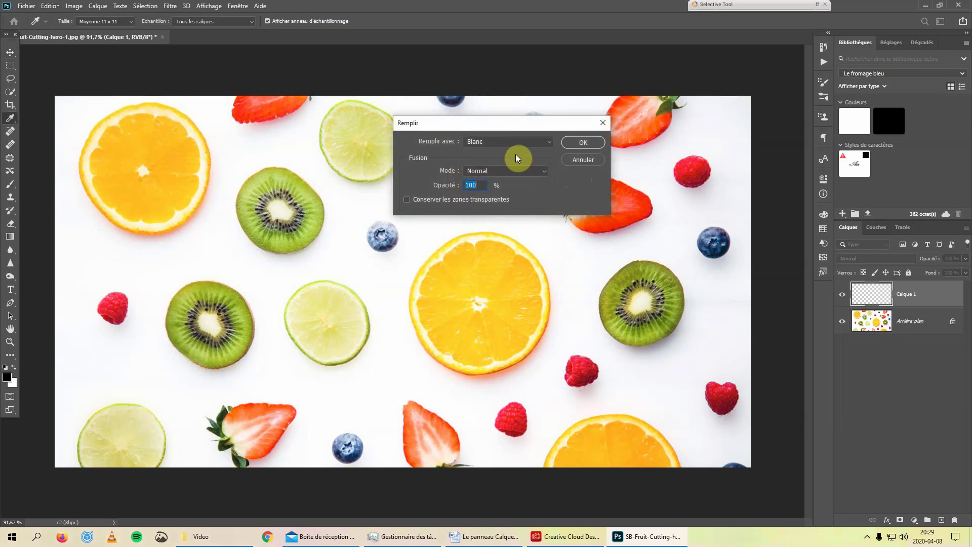
click(582, 142)
key(v)
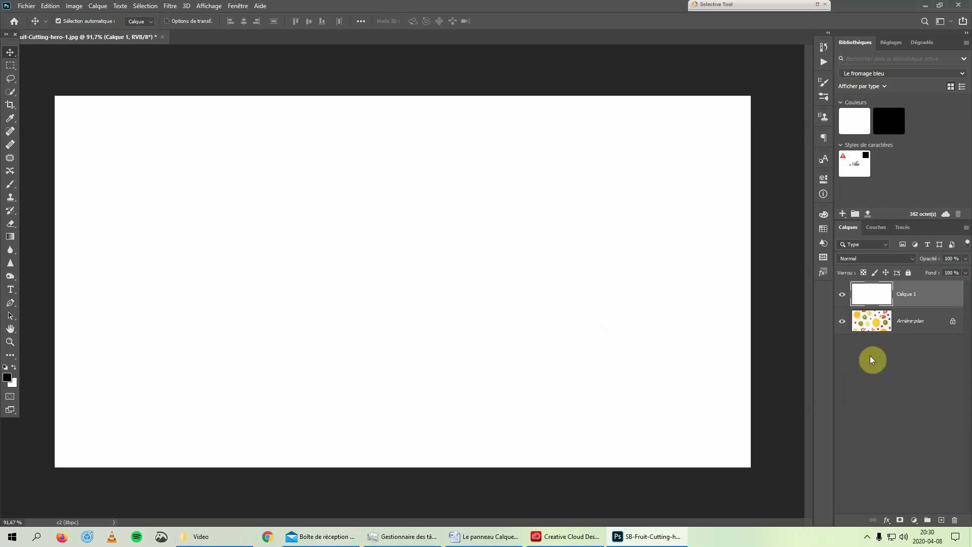
Step: Add a Levels adjustment layer and a Hue/Saturation adjustment layer above the white layer
click(892, 42)
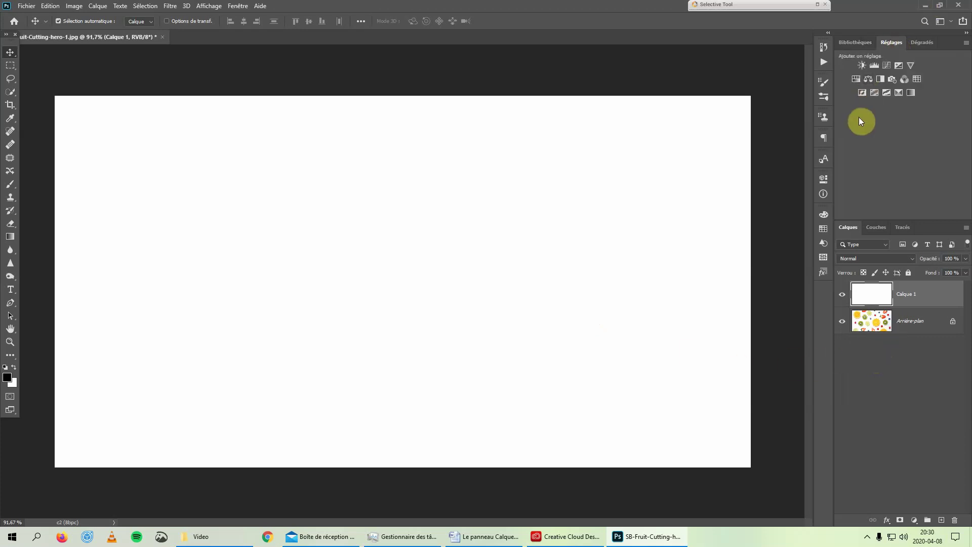
click(875, 66)
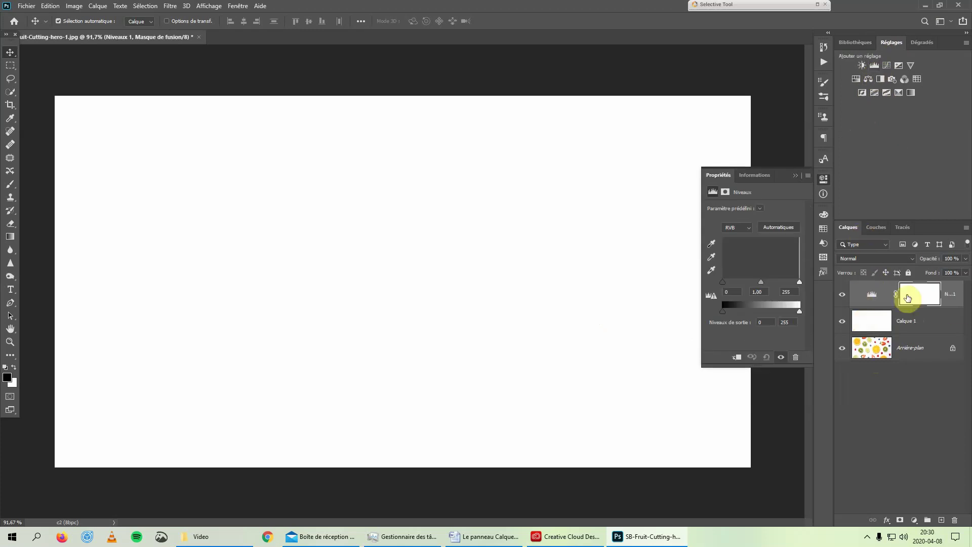
click(856, 80)
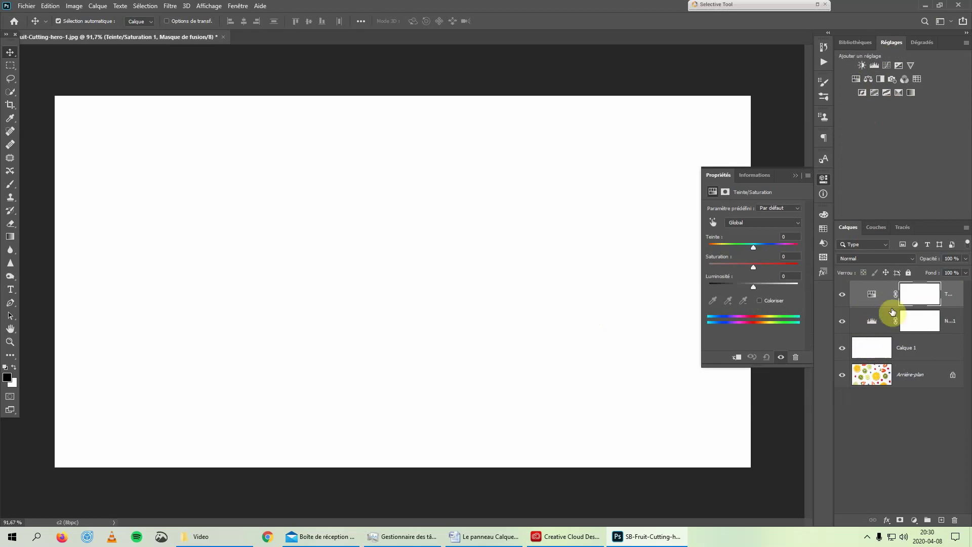
Step: Delete both the Hue/Saturation and the Levels adjustment layers
click(948, 304)
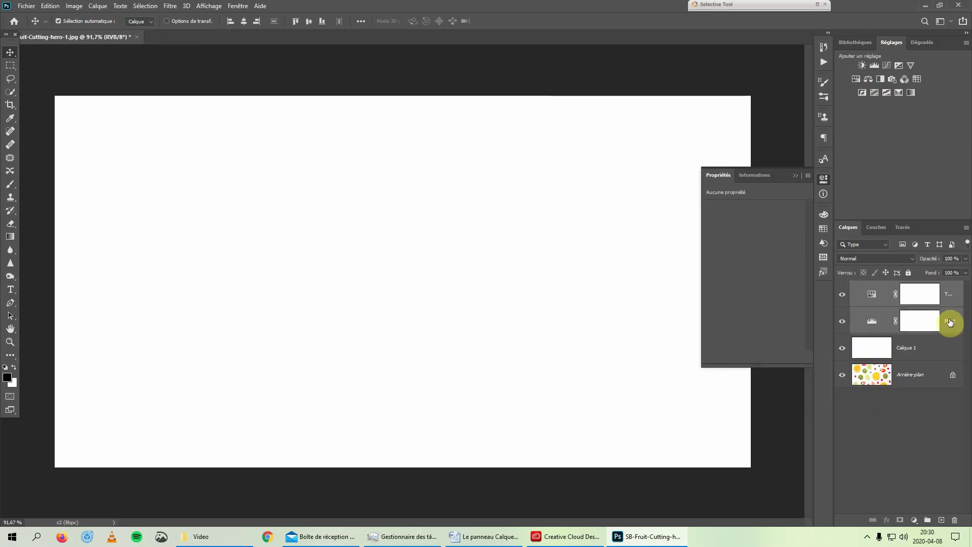
shift+click(950, 325)
drag(951, 325, 957, 517)
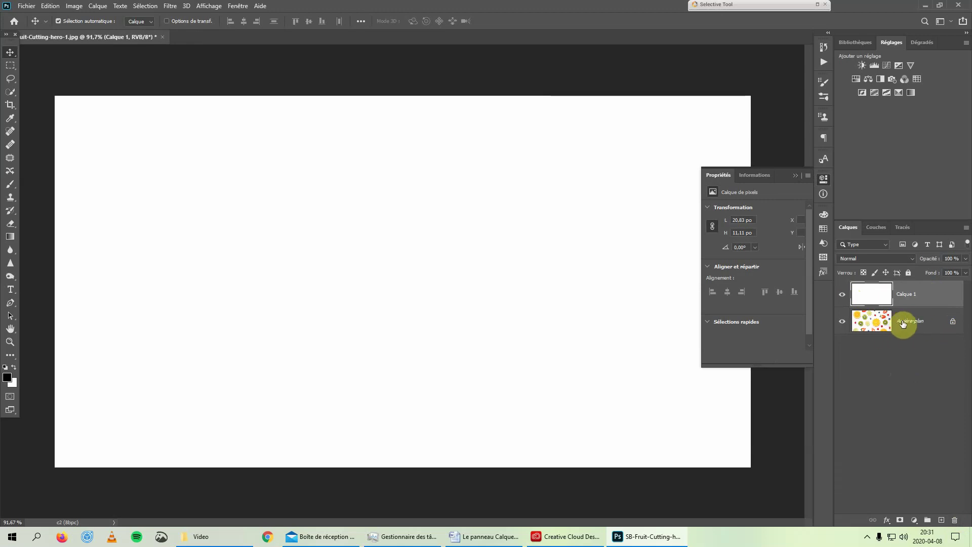
Step: Convert the locked background into a regular layer named Calque 0 and place the white layer Calque 1 beneath it
double_click(932, 323)
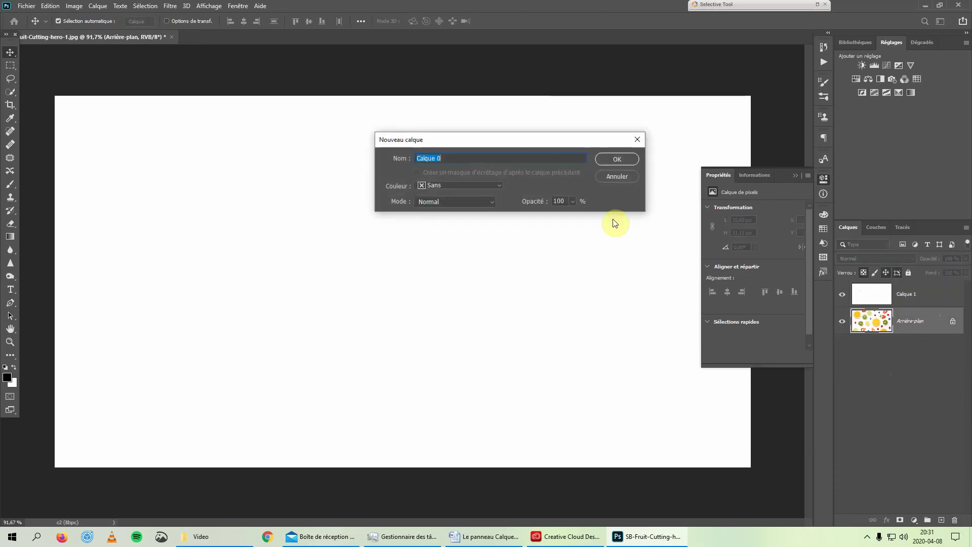
click(619, 161)
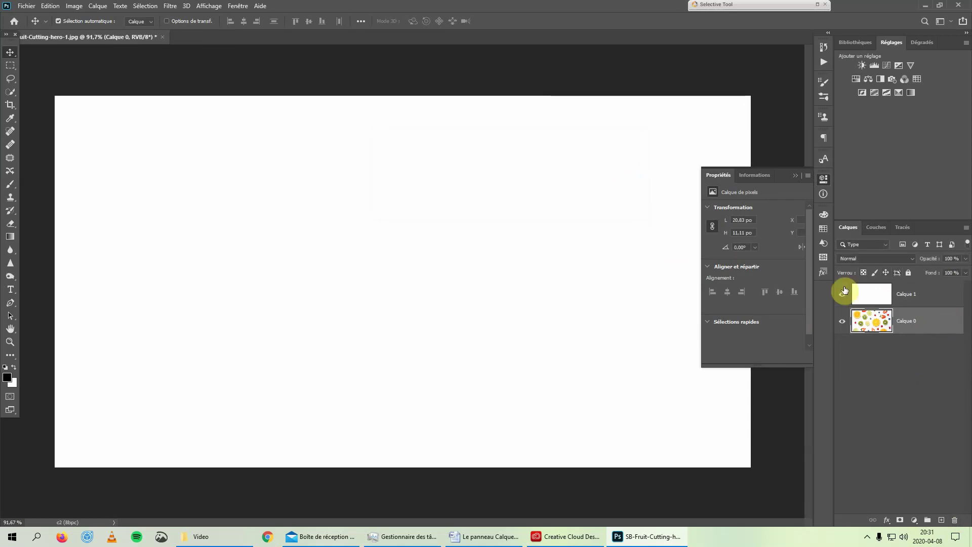
click(932, 294)
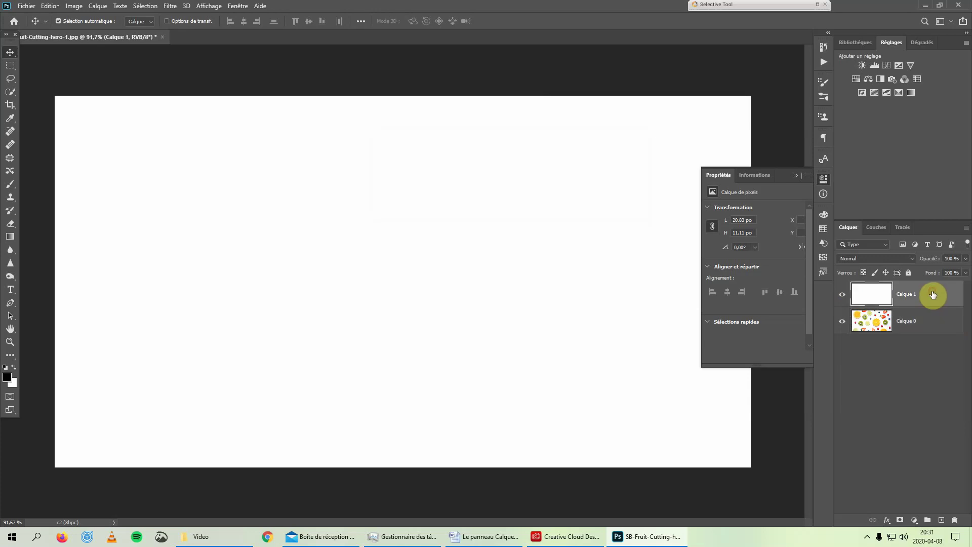
drag(933, 295, 931, 328)
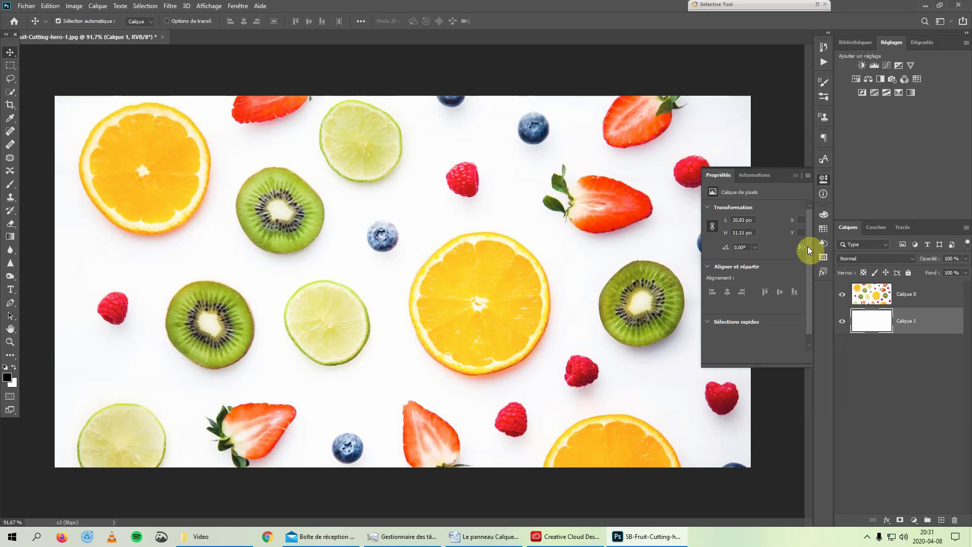
click(796, 177)
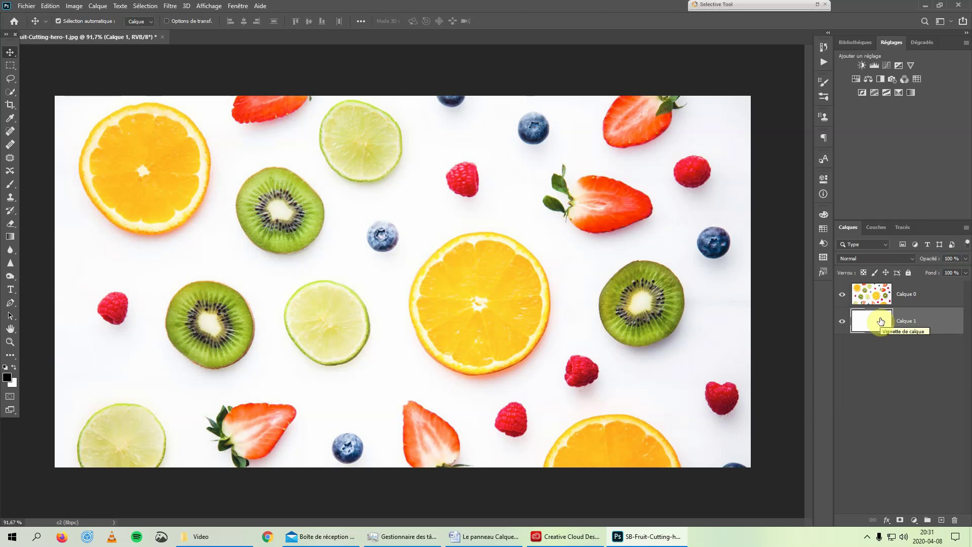
Step: Add a new layer above the fruit photo and paint a winding #ee2c2c red brush stroke around the lime and kiwi slices
click(934, 298)
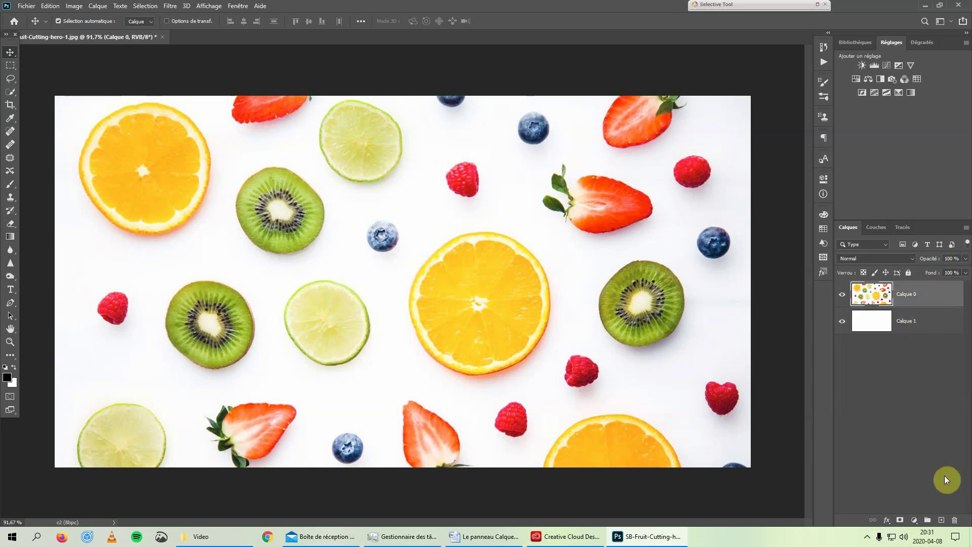
click(941, 520)
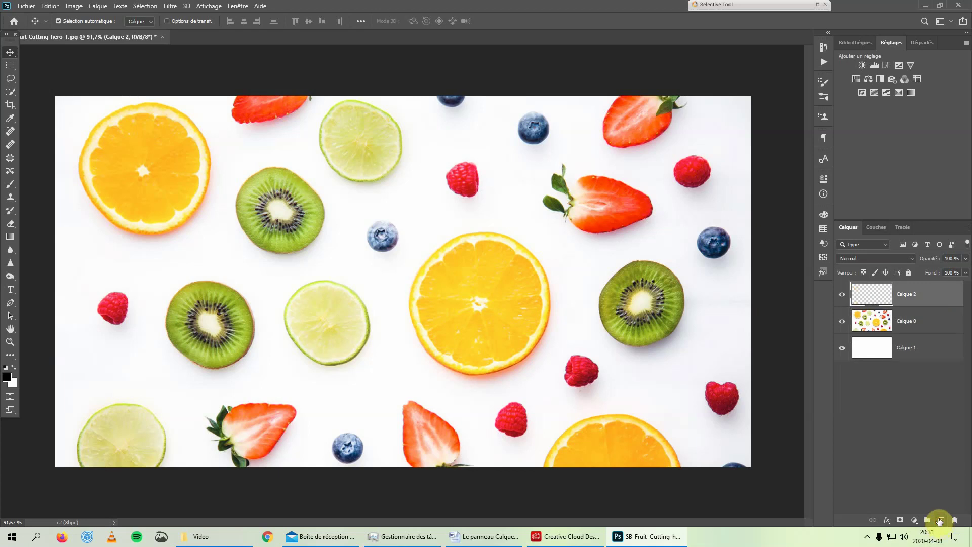
click(11, 184)
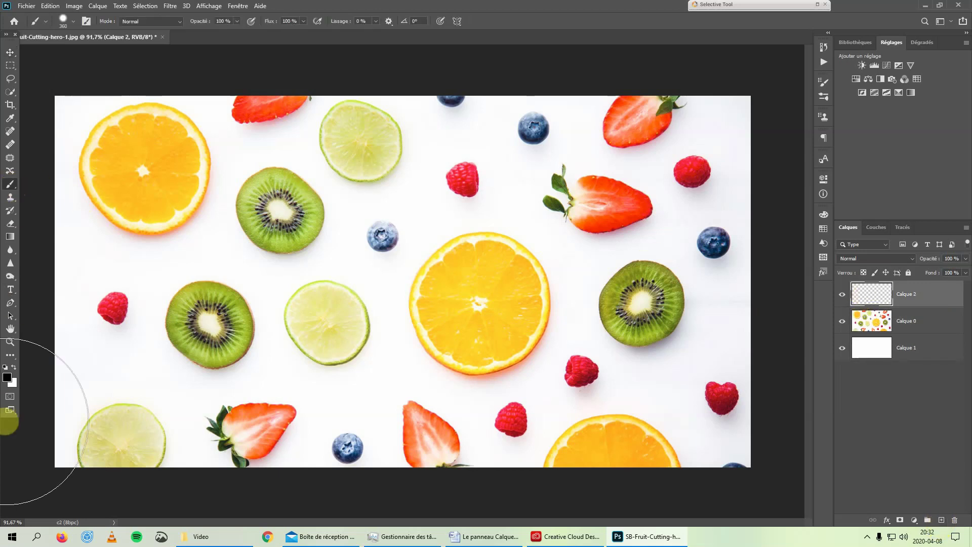
click(7, 377)
click(115, 208)
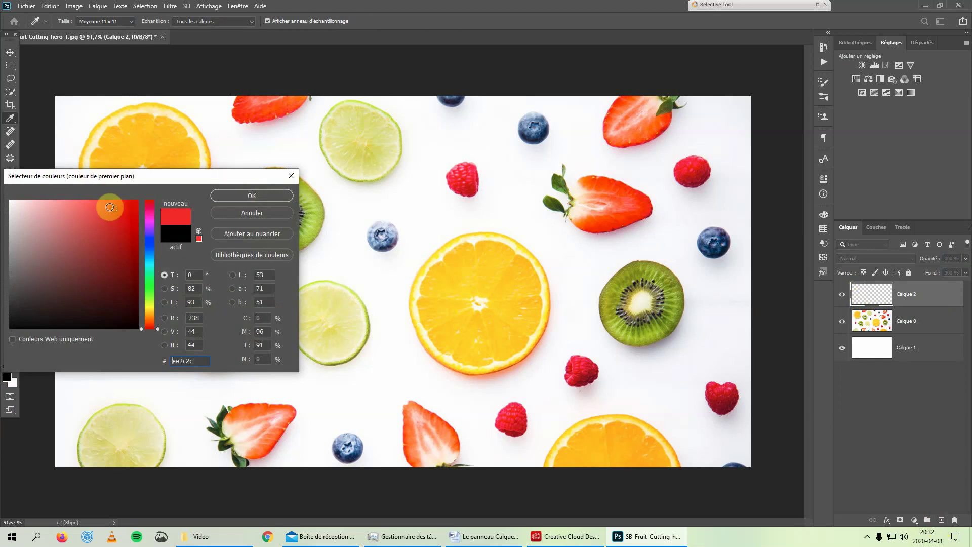
click(242, 195)
mouse_move(386, 202)
mouse_down()
mouse_move(313, 211)
mouse_move(382, 287)
mouse_move(389, 321)
mouse_move(372, 375)
mouse_move(329, 384)
mouse_move(300, 363)
mouse_move(259, 357)
mouse_move(227, 389)
mouse_move(193, 394)
mouse_move(143, 345)
mouse_move(172, 299)
mouse_up()
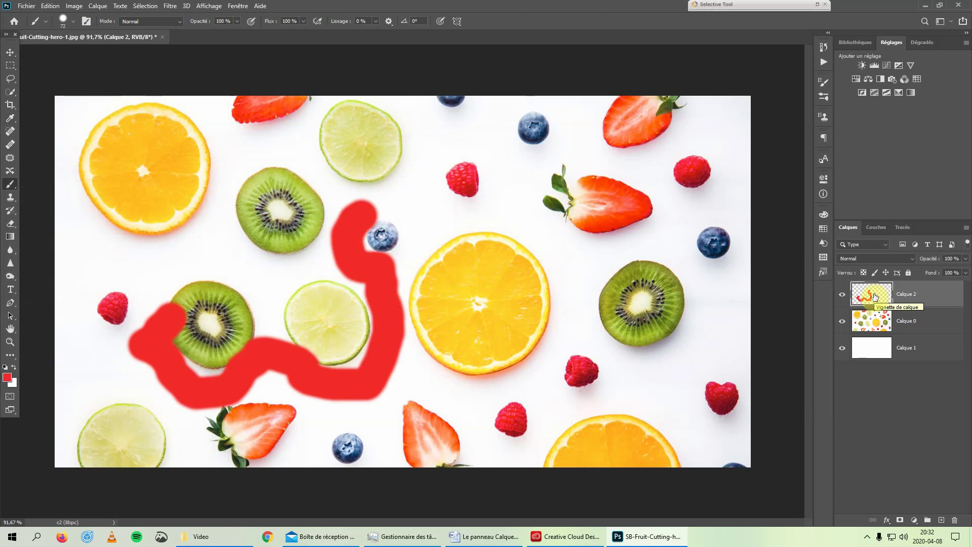
Step: Hide and reshow the red stroke's layer Calque 2, and delete that layer
click(842, 296)
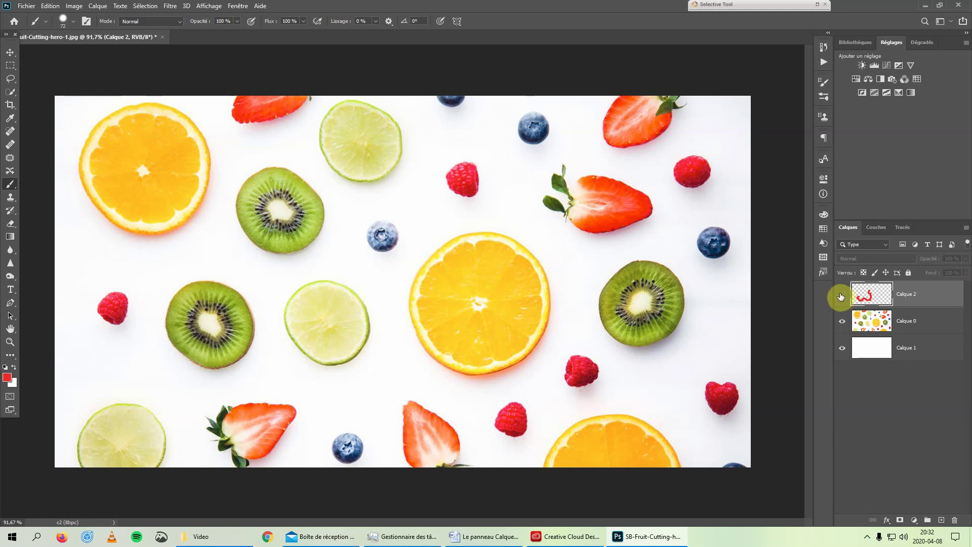
click(842, 298)
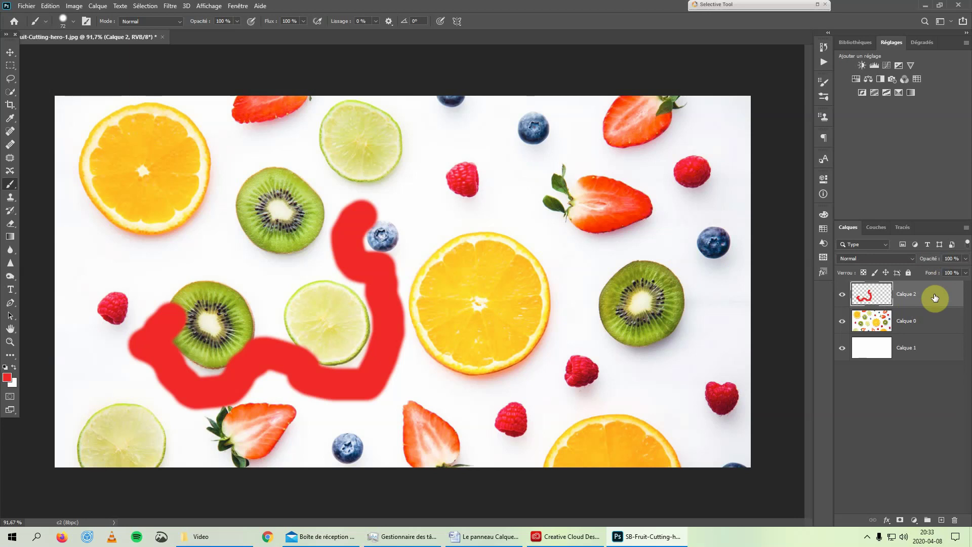
drag(934, 298, 955, 520)
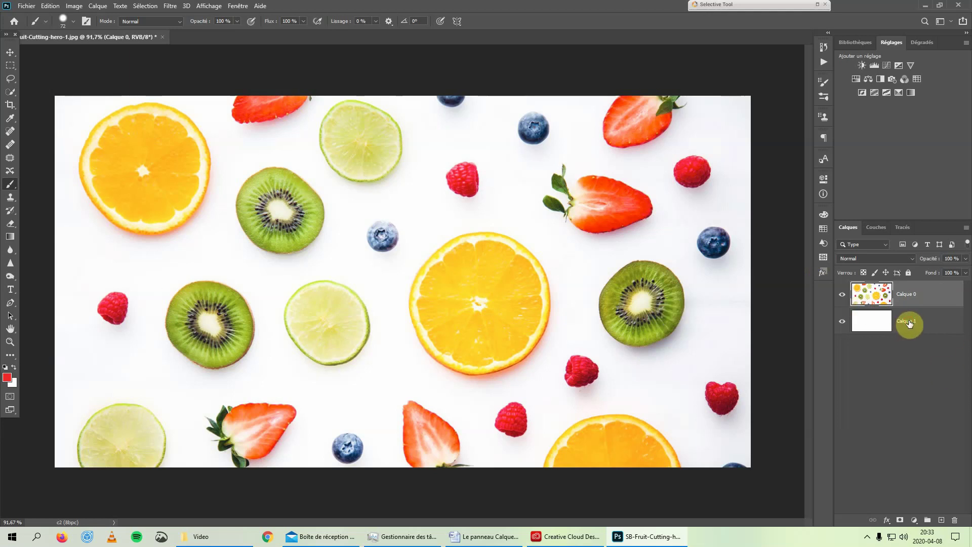
Step: Move the white layer Calque 1 above the fruit photo and give it a layer mask inverted to black
drag(909, 323, 904, 287)
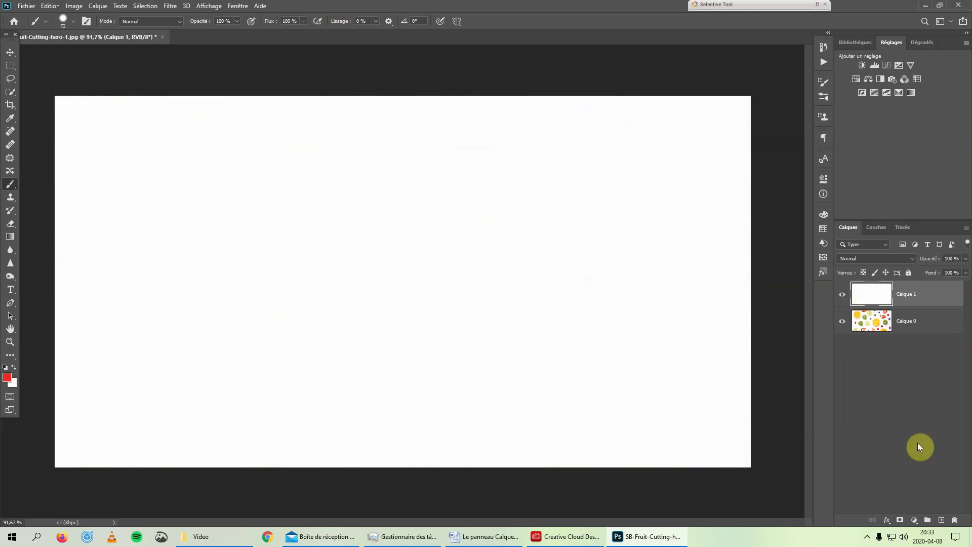
click(900, 520)
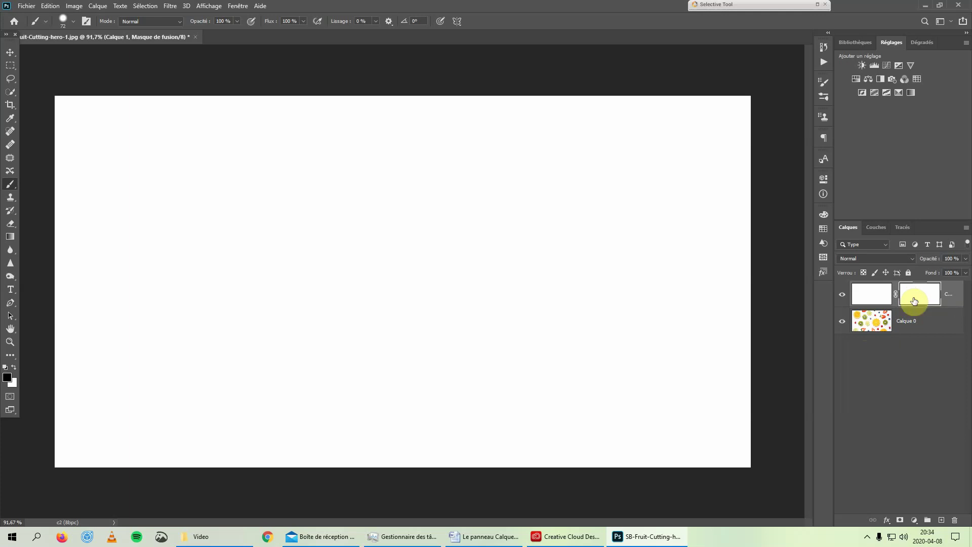
drag(914, 301, 914, 301)
key(ctrl+i)
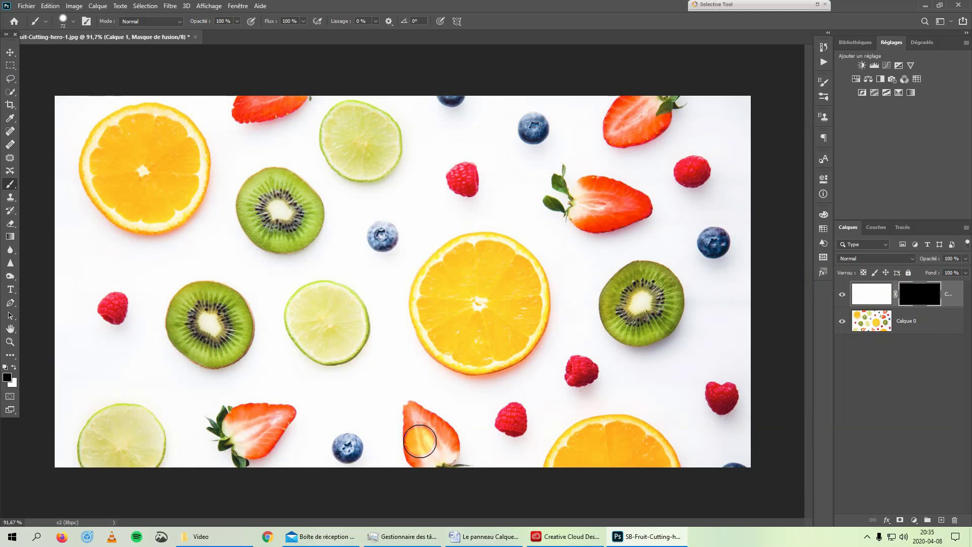
Step: Invert Calque 1's layer mask to white, and swap the foreground and background colours back and forth
click(921, 298)
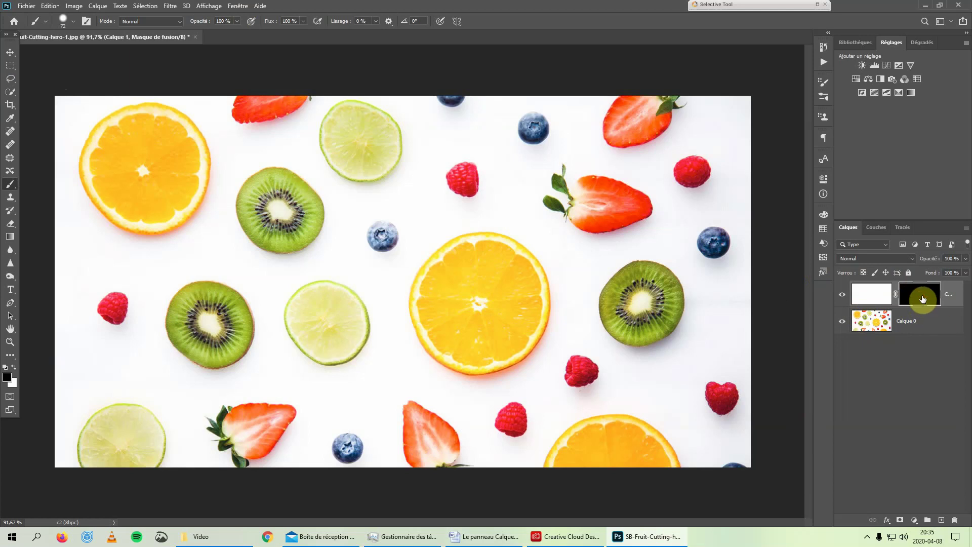
key(ctrl+i)
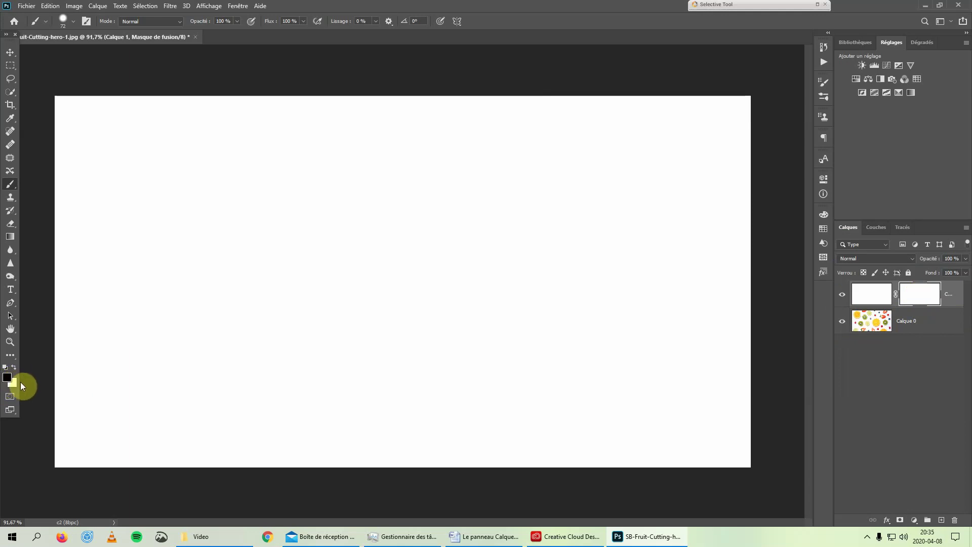
key(x)
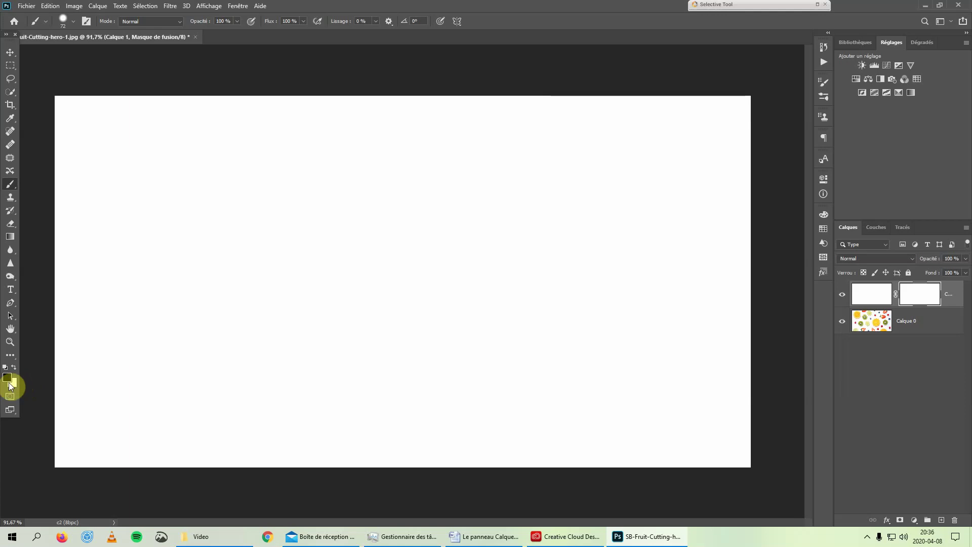
key(x)
Step: Pick a red foreground colour while the mask is active, and reset the colours to default black and white
click(9, 379)
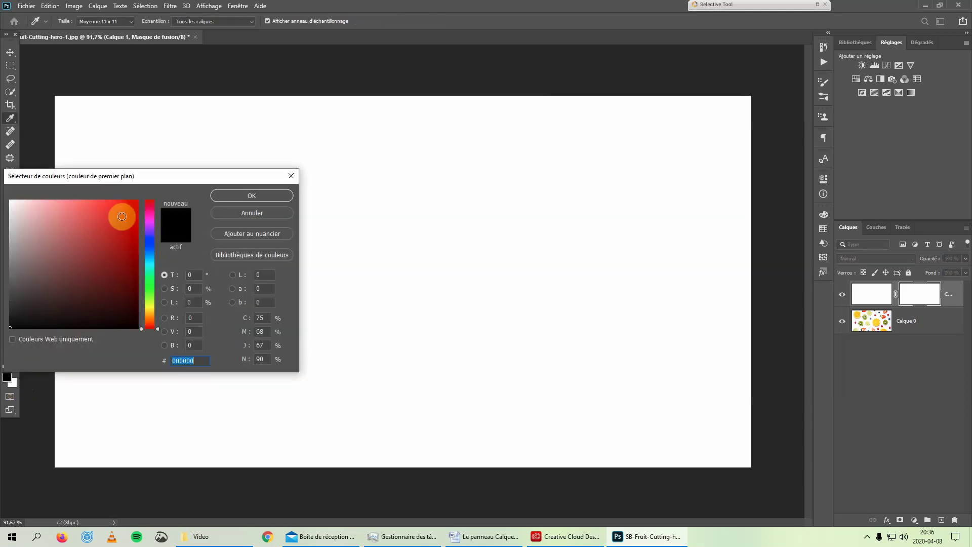
click(121, 217)
click(229, 196)
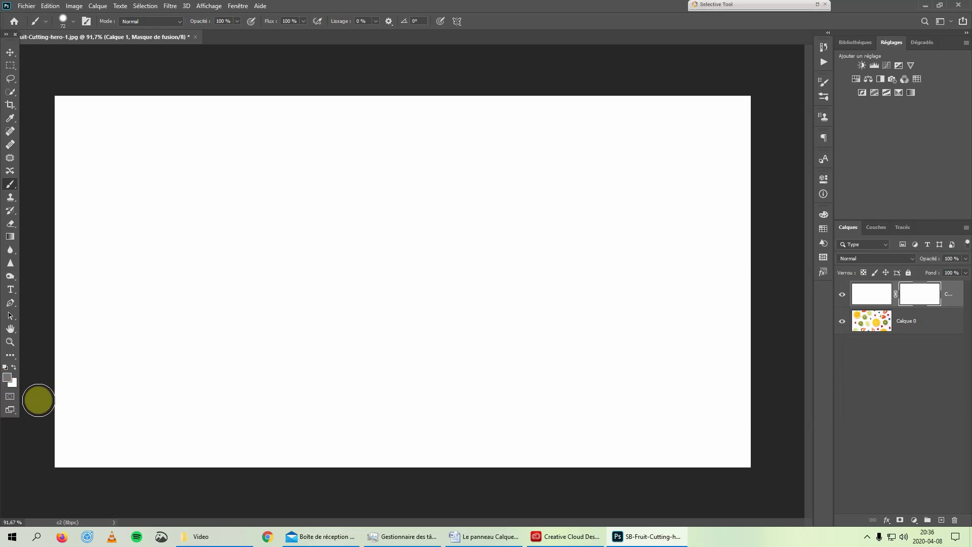
key(d)
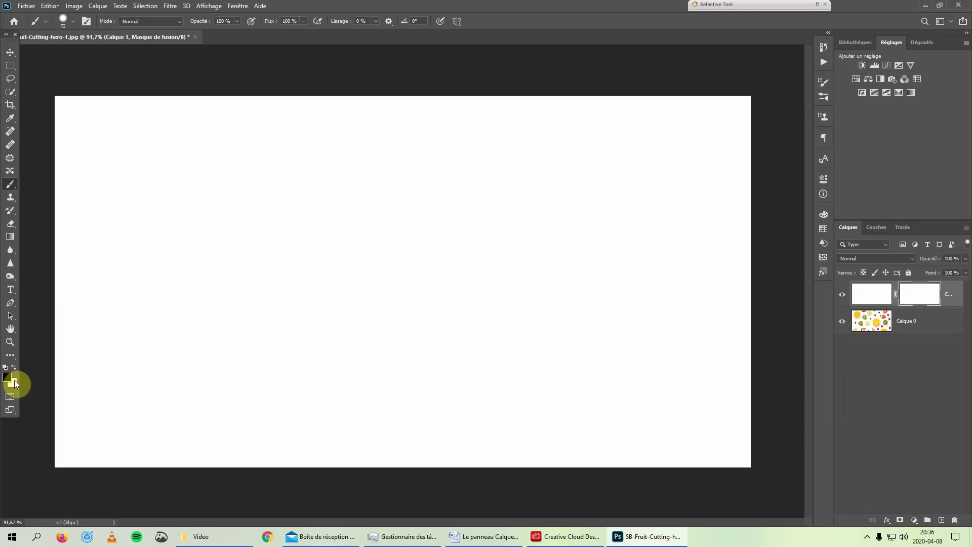
key(x)
Step: Open the properties of Calque 1's layer mask and set the mask density to 100%
double_click(917, 302)
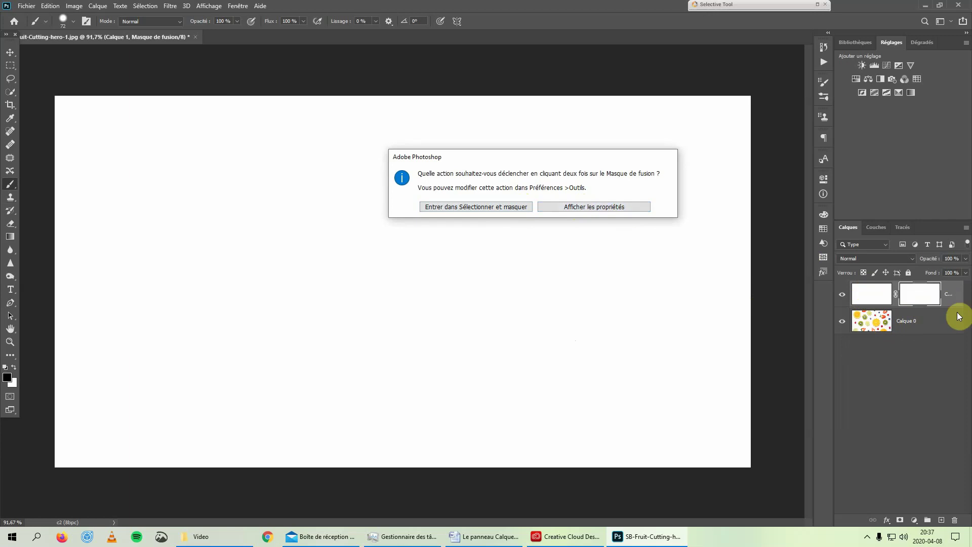
click(636, 208)
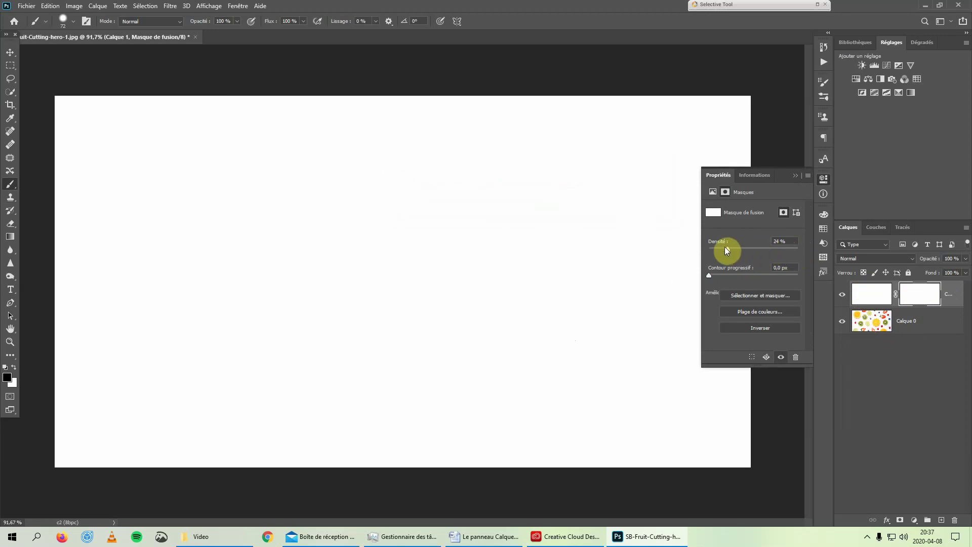
drag(720, 250, 803, 249)
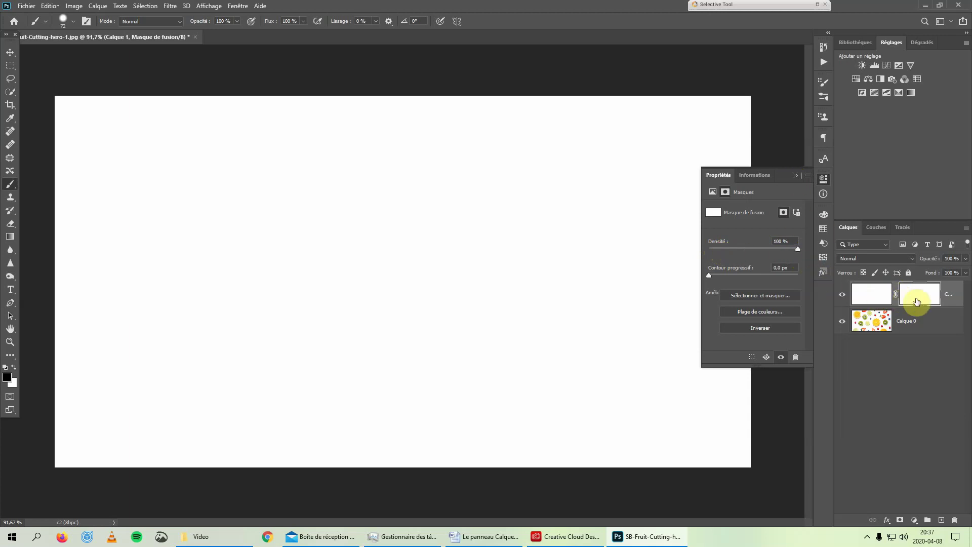
Step: Set Calque 1's opacity to 77% and close the mask properties
drag(965, 257, 942, 273)
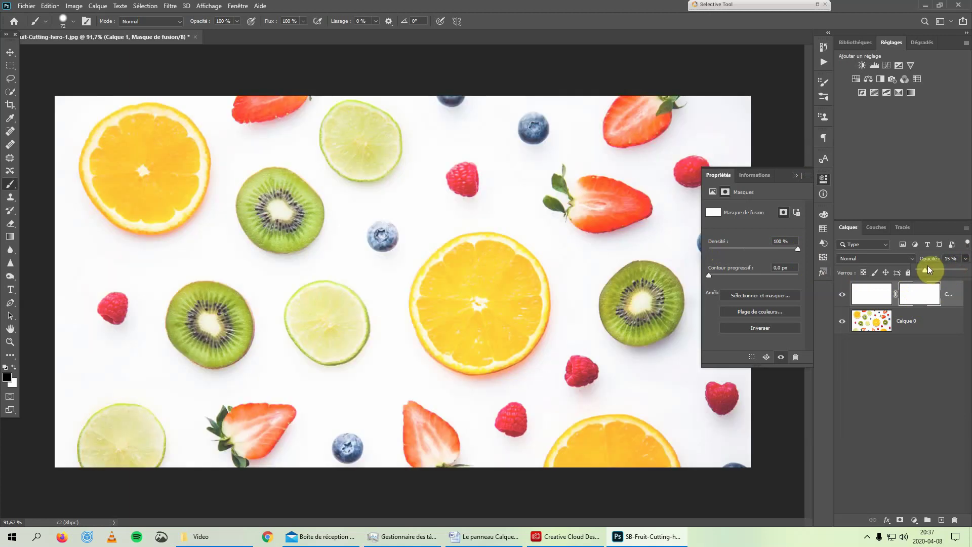
drag(937, 271, 943, 270)
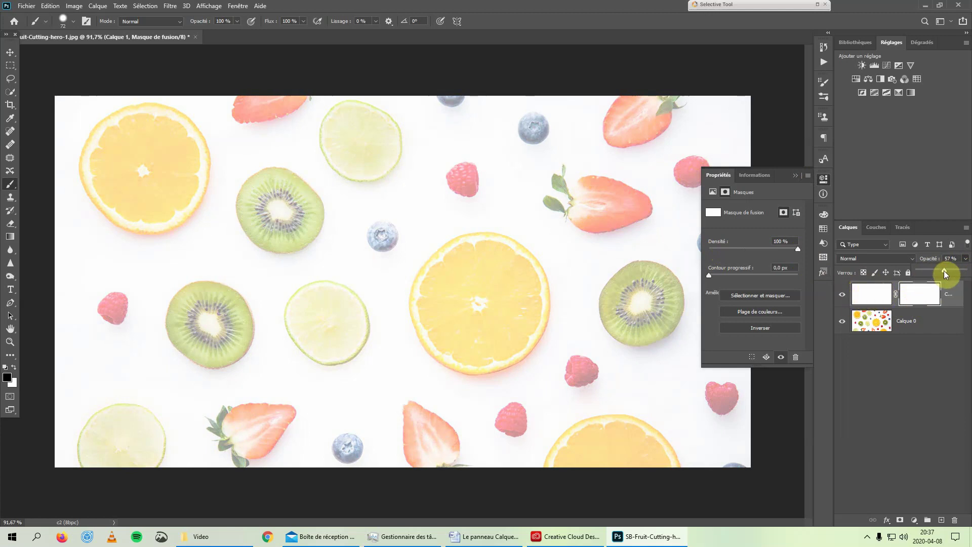
drag(948, 274, 954, 271)
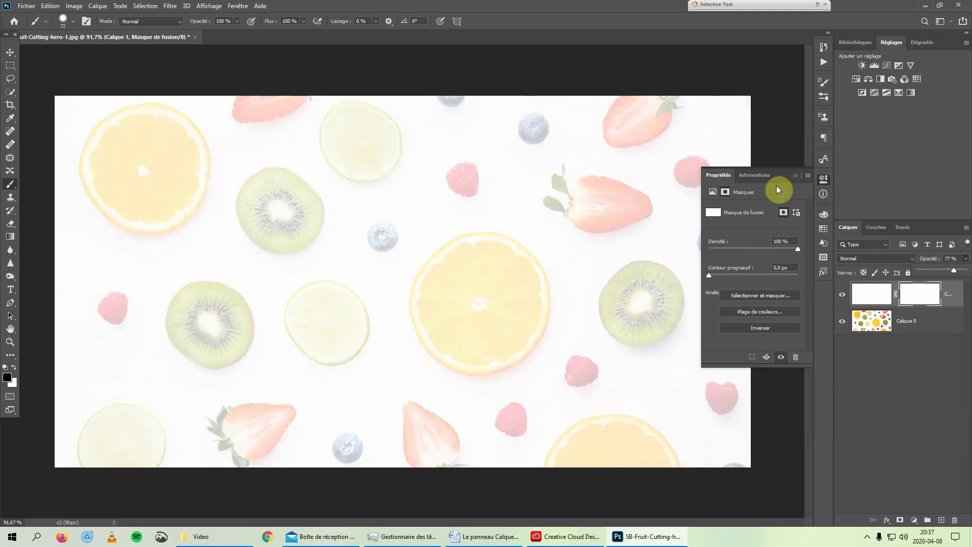
click(796, 175)
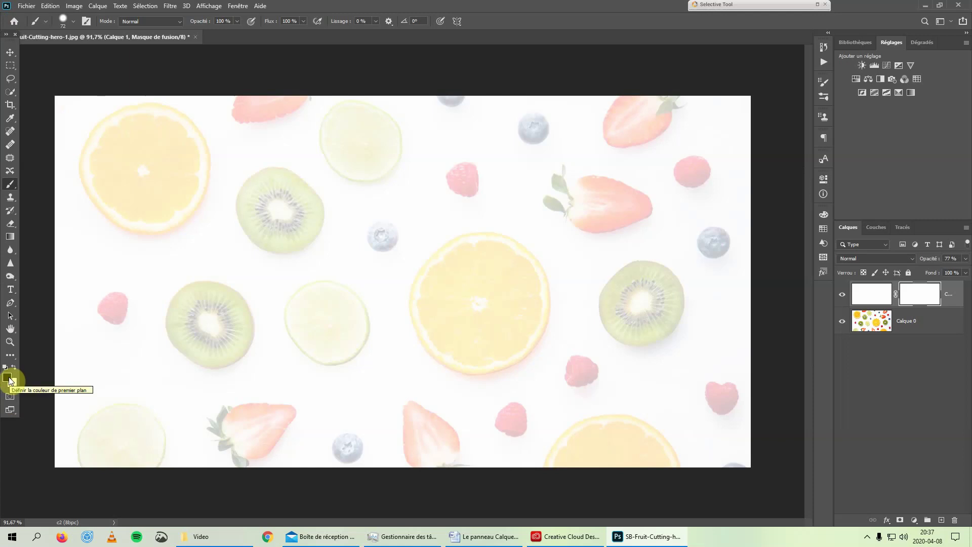
Step: Brush black on Calque 1's mask over the three kiwi slices, and set the layer's opacity to 100%
mouse_move(653, 278)
mouse_down()
mouse_move(612, 314)
mouse_move(634, 327)
mouse_move(659, 323)
mouse_move(666, 309)
mouse_move(660, 282)
mouse_move(631, 303)
mouse_up()
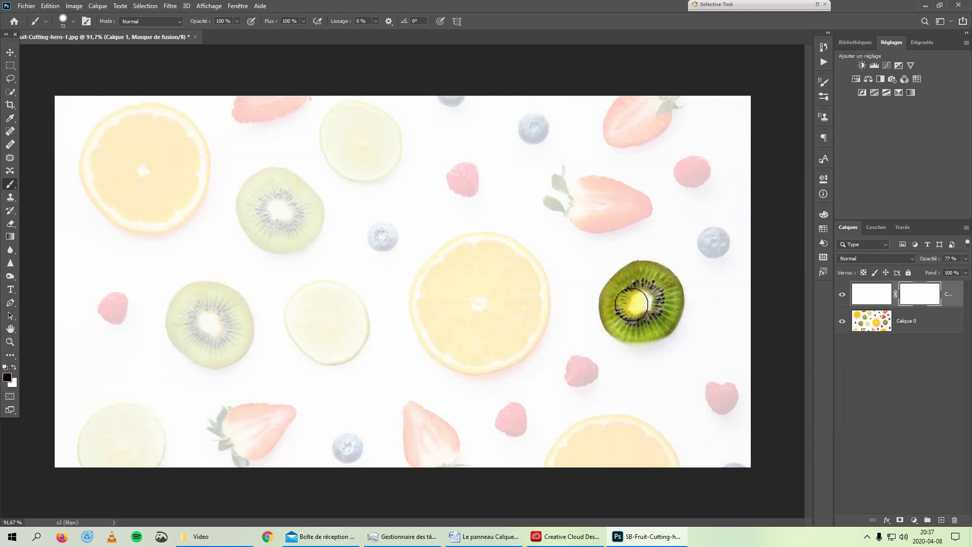
mouse_move(271, 184)
mouse_down()
mouse_move(253, 224)
mouse_move(293, 243)
mouse_move(307, 233)
mouse_move(313, 215)
mouse_move(301, 193)
mouse_move(266, 183)
mouse_up()
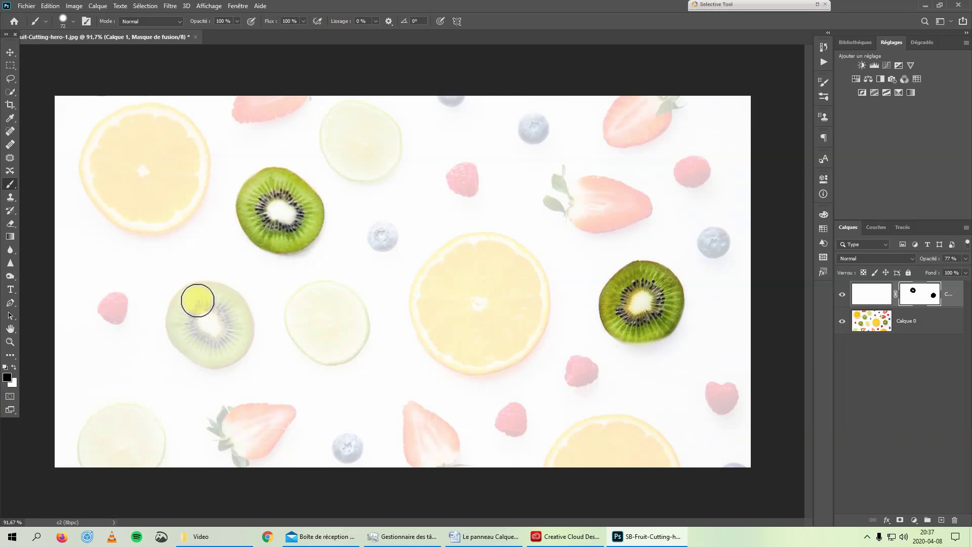
mouse_move(198, 301)
mouse_down()
mouse_move(184, 297)
mouse_move(180, 321)
mouse_move(199, 347)
mouse_move(230, 344)
mouse_move(232, 312)
mouse_move(205, 300)
mouse_up()
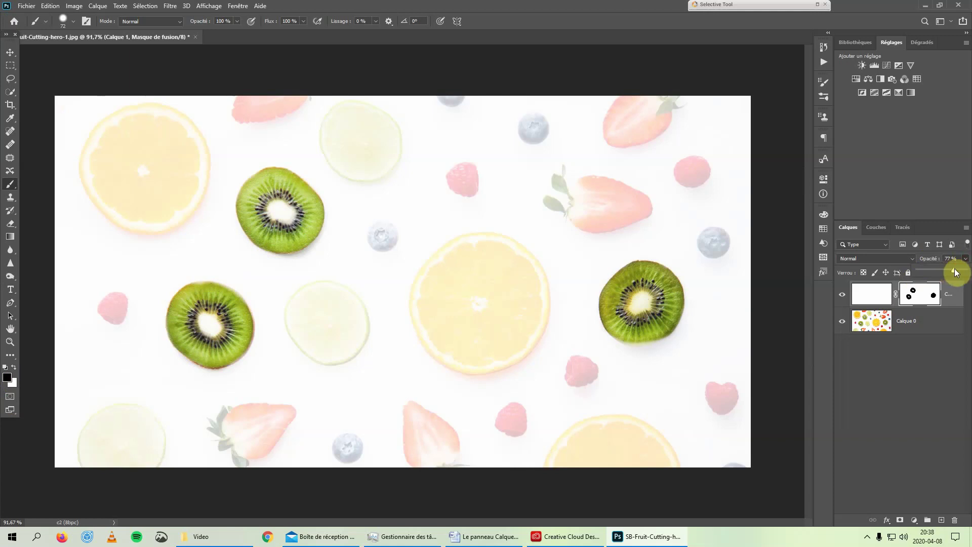
drag(957, 273, 965, 272)
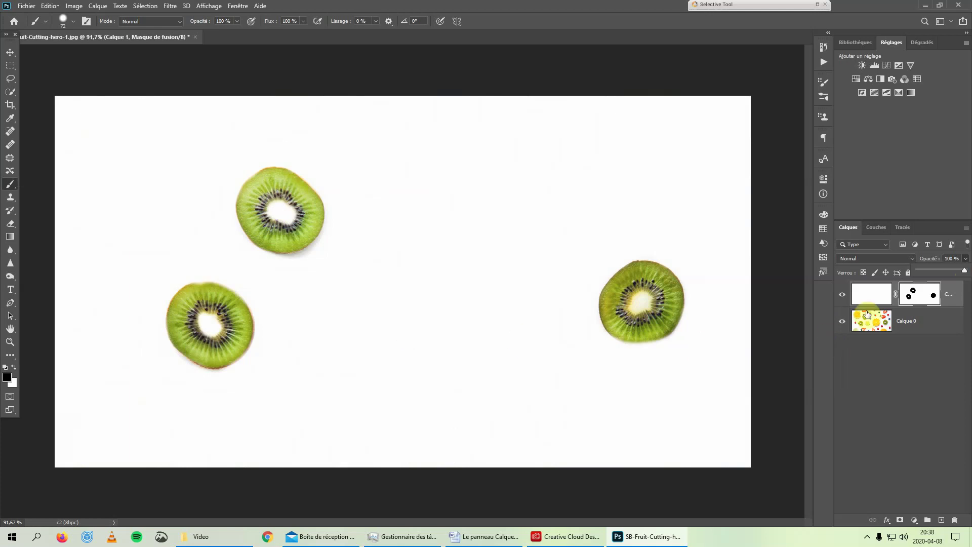
Step: Delete Calque 1's painted mask without applying it, and add a new layer mask inverted to black
drag(921, 299, 956, 520)
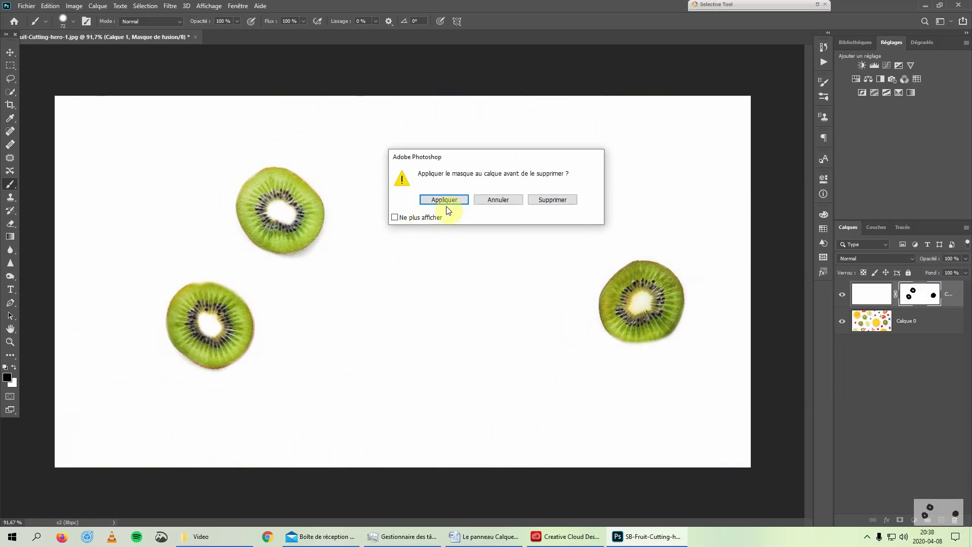
click(530, 202)
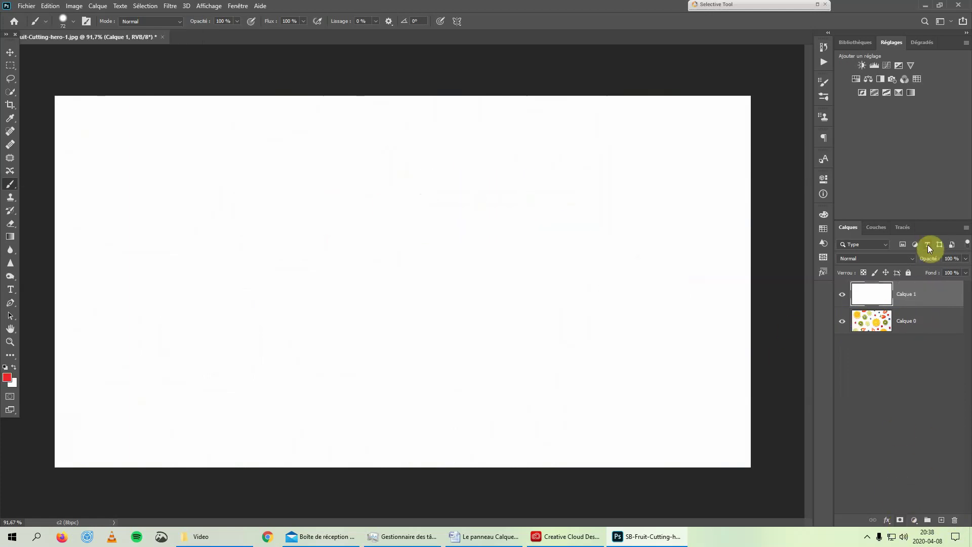
click(899, 520)
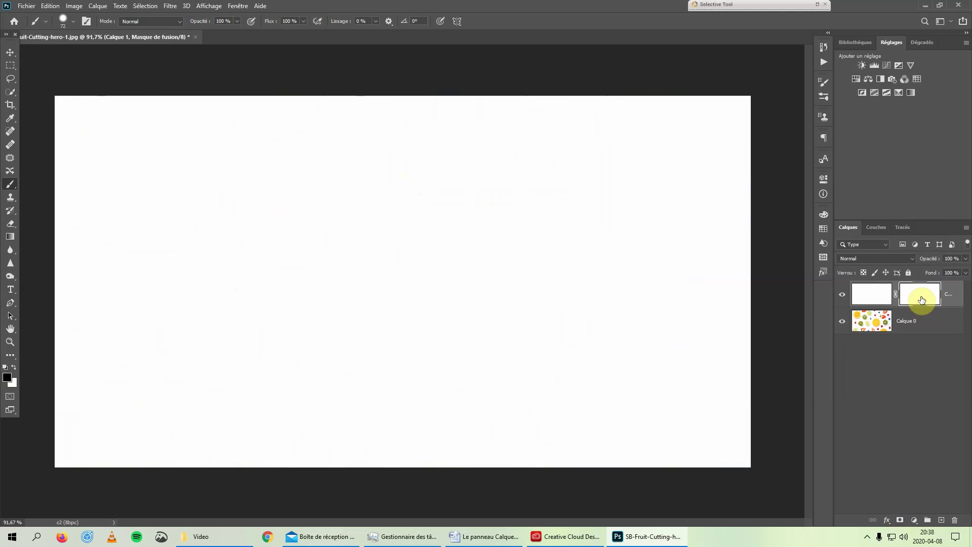
key(ctrl+i)
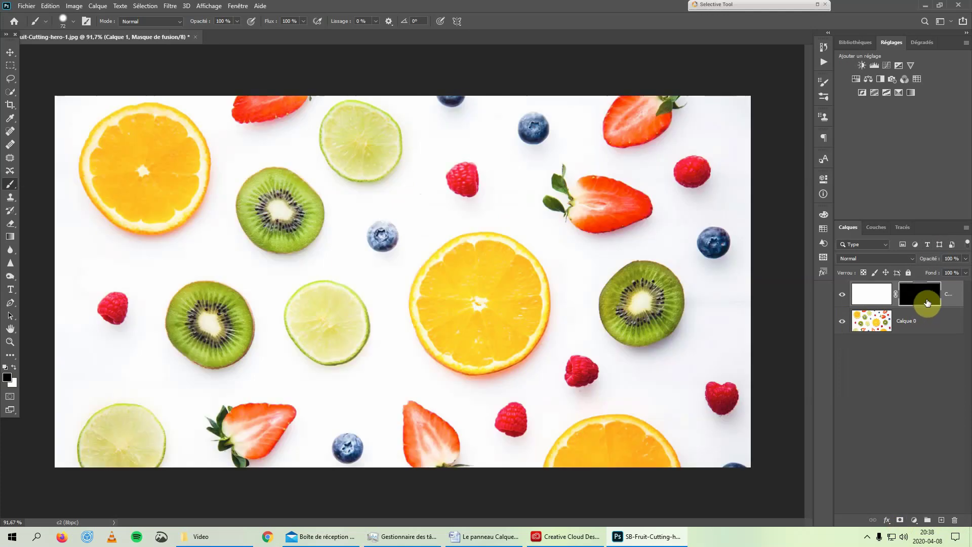
Step: Delete Calque 1's inverted mask without applying it, and add a layer mask that starts out black
click(958, 526)
click(559, 199)
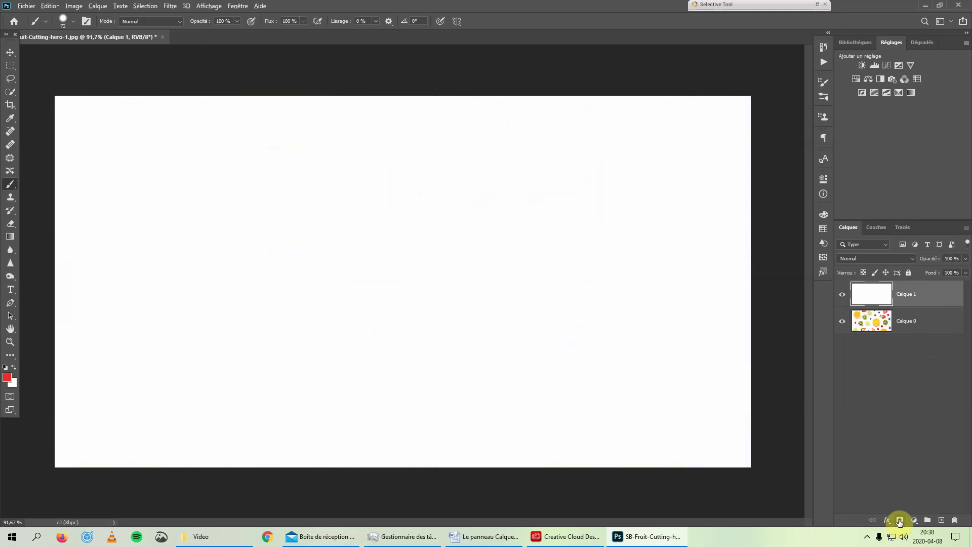
alt+click(899, 521)
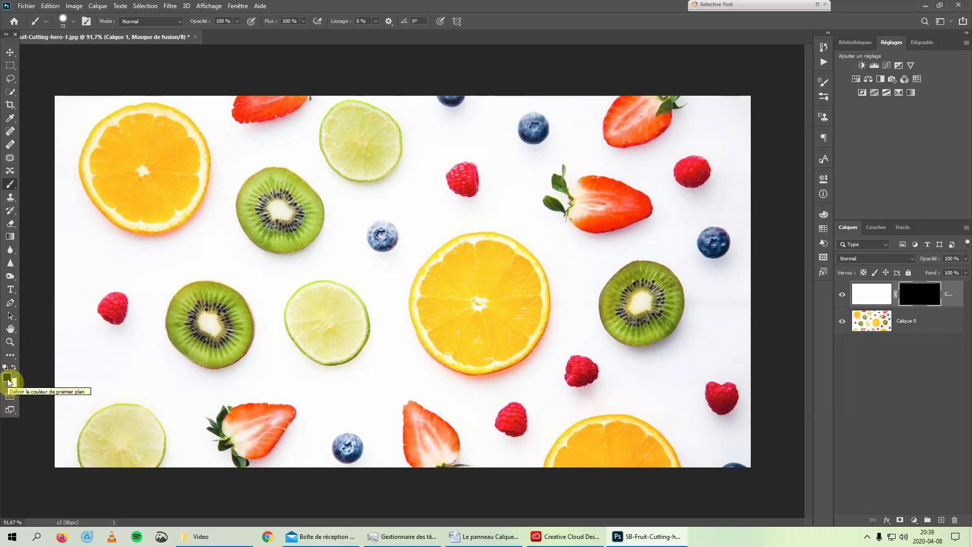
Step: Brush white on Calque 1's black mask over the three orange slices to cover them with the white layer
key(x)
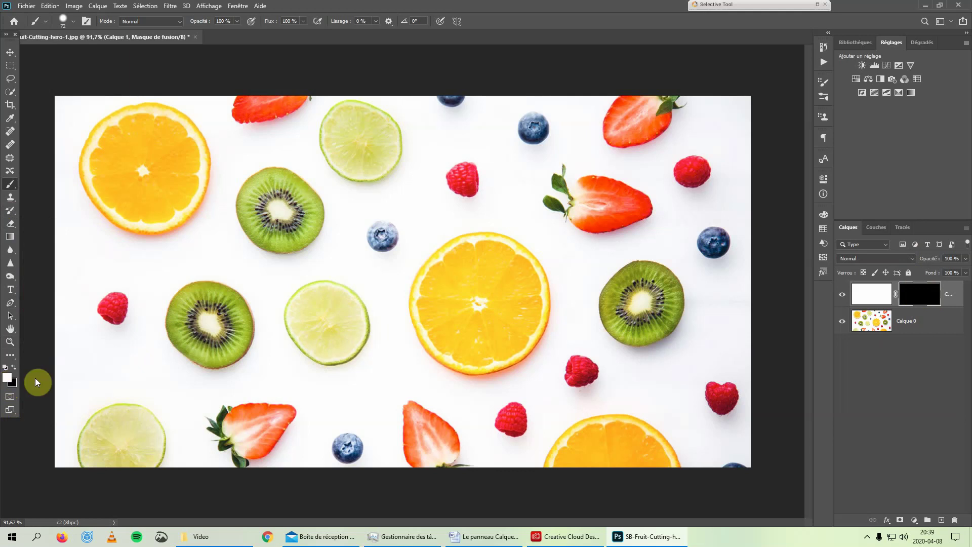
click(11, 187)
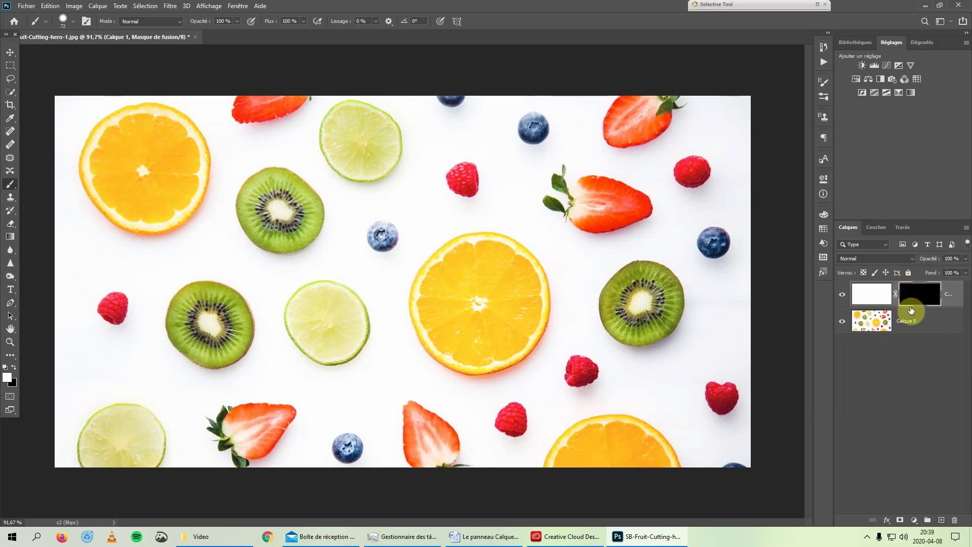
click(867, 298)
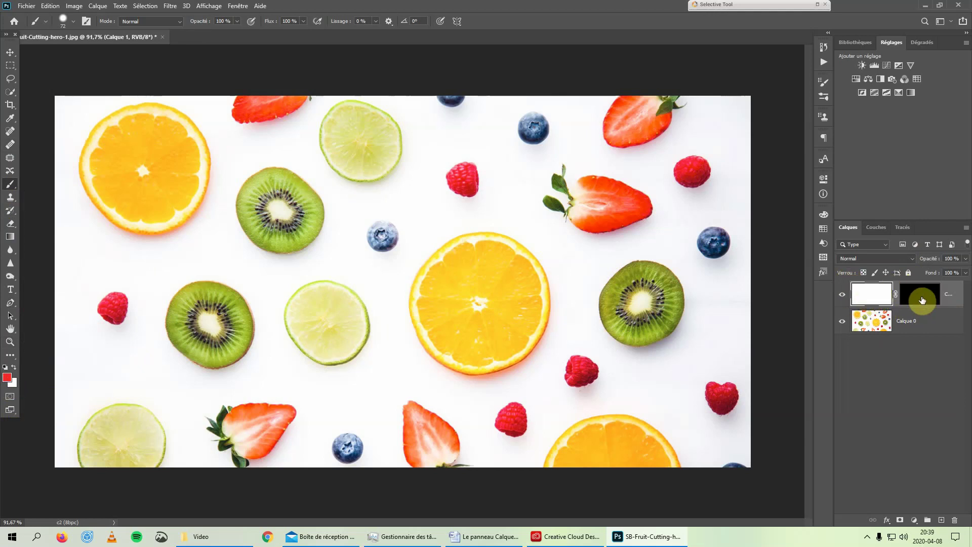
click(922, 300)
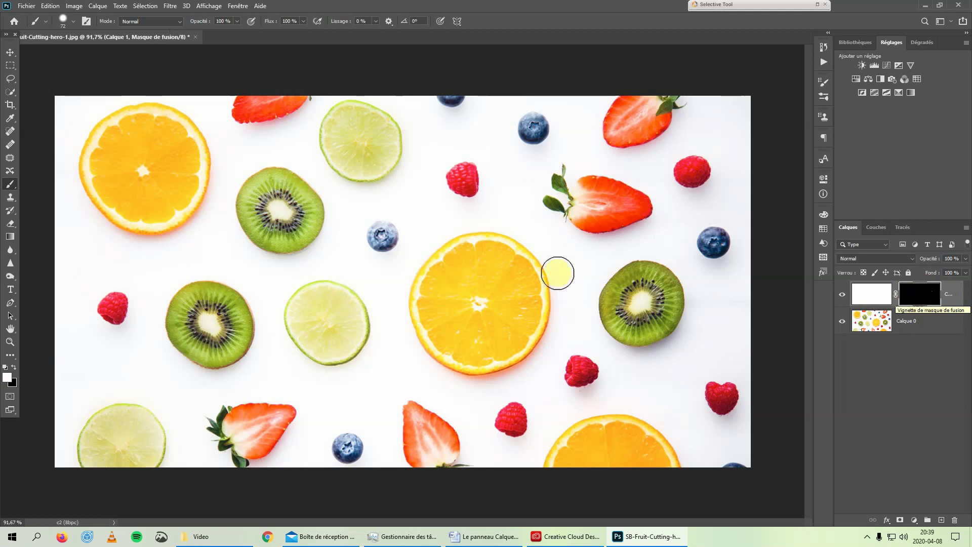
mouse_move(456, 254)
mouse_down()
mouse_move(427, 312)
mouse_move(435, 337)
mouse_move(459, 358)
mouse_move(511, 358)
mouse_move(546, 320)
mouse_move(540, 291)
mouse_move(493, 220)
mouse_move(439, 265)
mouse_move(416, 323)
mouse_move(463, 291)
mouse_move(487, 246)
mouse_move(493, 291)
mouse_move(521, 317)
mouse_move(479, 338)
mouse_move(500, 335)
mouse_move(488, 288)
mouse_up()
mouse_move(185, 148)
mouse_down()
mouse_move(113, 125)
mouse_move(96, 142)
mouse_move(101, 193)
mouse_move(151, 218)
mouse_move(197, 183)
mouse_move(197, 132)
mouse_move(175, 119)
mouse_move(120, 149)
mouse_move(157, 141)
mouse_move(129, 171)
mouse_move(189, 197)
mouse_move(173, 147)
mouse_move(176, 208)
mouse_move(108, 156)
mouse_move(107, 201)
mouse_move(133, 234)
mouse_move(173, 220)
mouse_move(187, 195)
mouse_up()
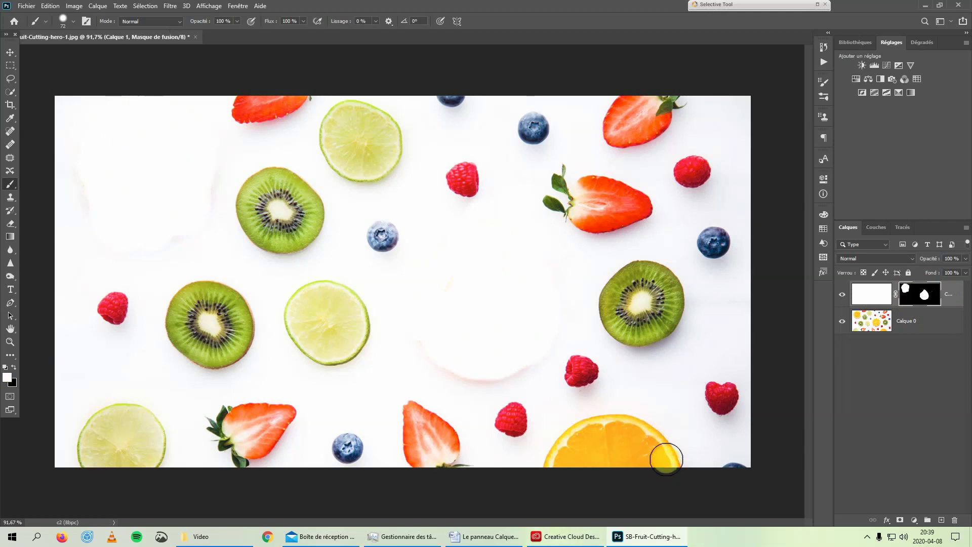
mouse_move(664, 454)
mouse_down()
mouse_move(586, 418)
mouse_move(556, 443)
mouse_move(550, 465)
mouse_move(592, 453)
mouse_move(645, 457)
mouse_move(573, 430)
mouse_move(595, 450)
mouse_move(561, 452)
mouse_move(438, 512)
mouse_up()
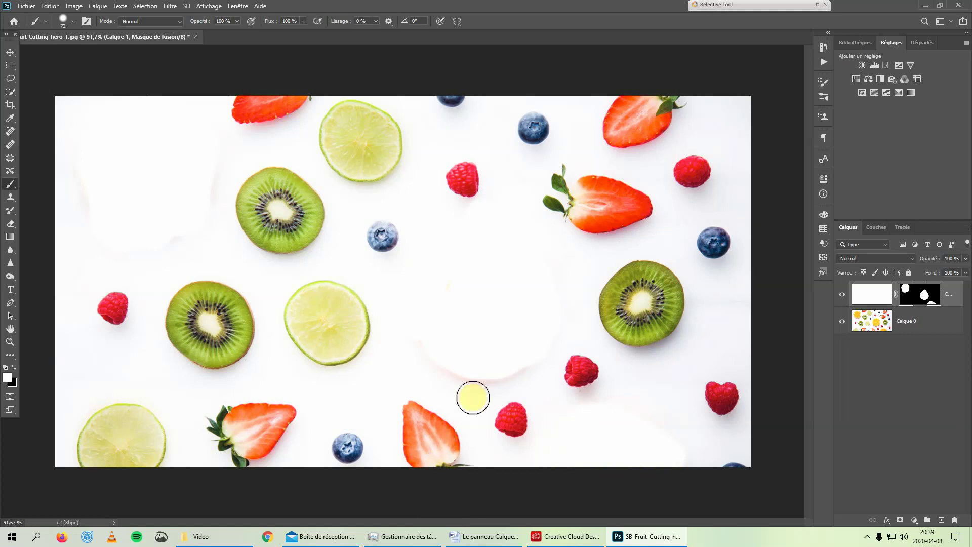
Step: Extend the white brushwork on the mask around the edges of the three covered orange slices
mouse_move(526, 364)
mouse_down()
mouse_move(473, 371)
mouse_move(437, 356)
mouse_move(440, 317)
mouse_up()
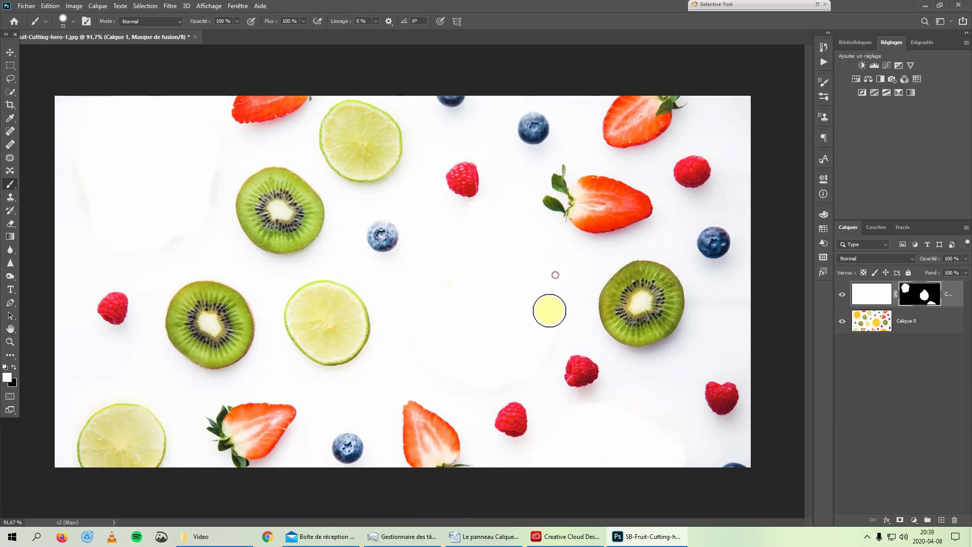
mouse_move(705, 458)
mouse_down()
mouse_move(614, 406)
mouse_move(581, 410)
mouse_move(532, 453)
mouse_move(523, 477)
mouse_up()
mouse_move(137, 290)
mouse_down()
mouse_move(171, 220)
mouse_move(203, 248)
mouse_move(96, 235)
mouse_move(70, 198)
mouse_move(72, 152)
mouse_move(74, 192)
mouse_up()
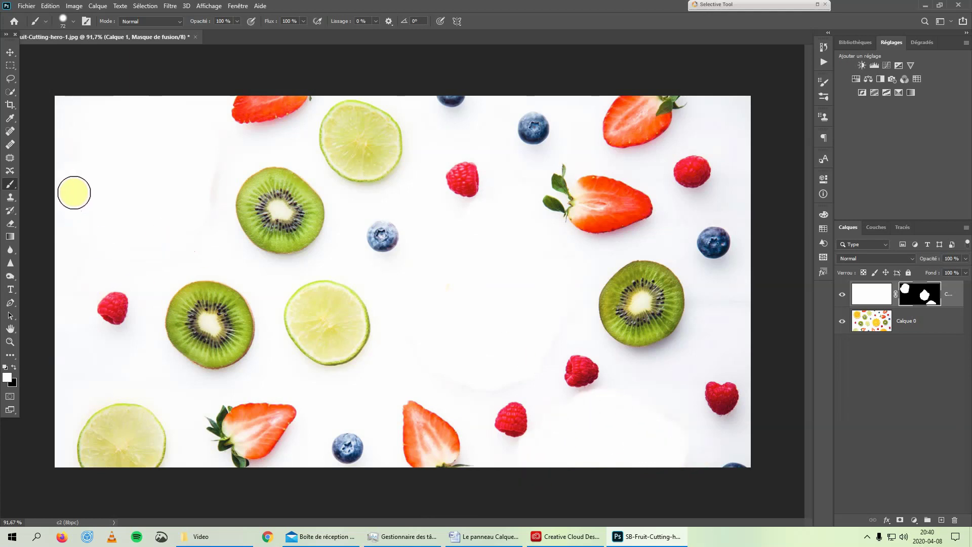